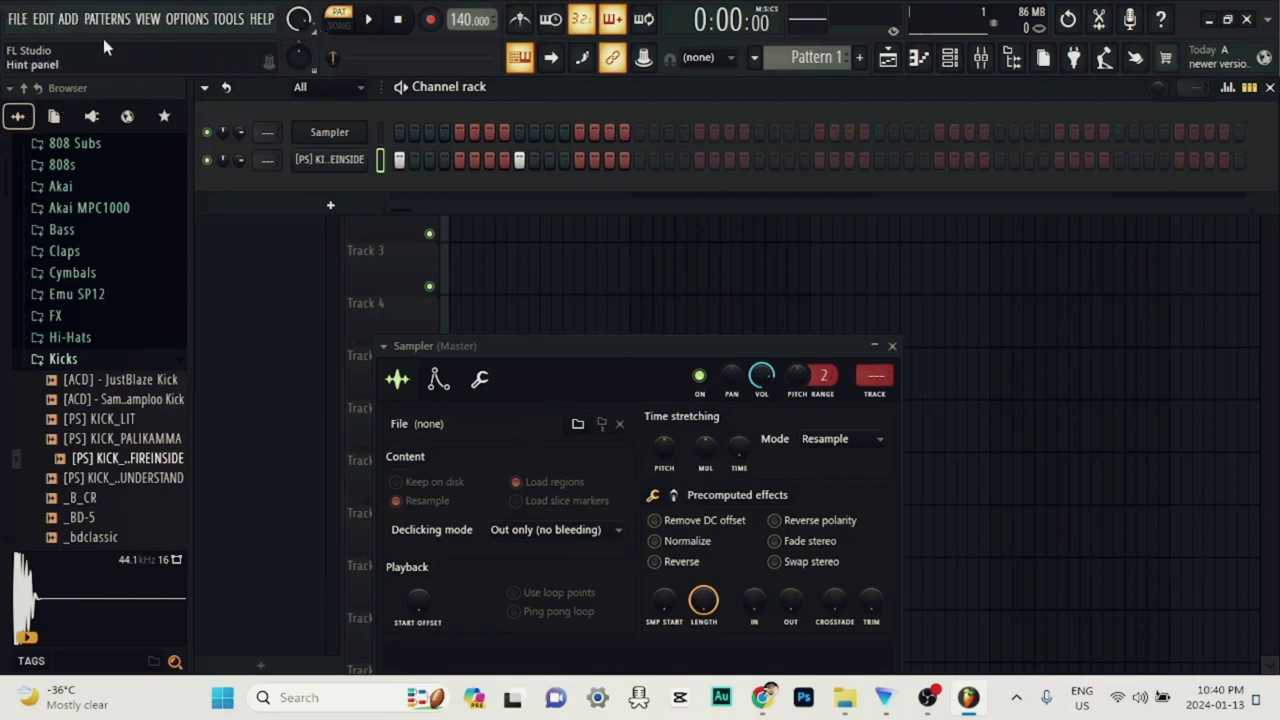
Choose New (Empty) from the File menu, bringing up the save-changes prompt for untitled.flp.
click(18, 19)
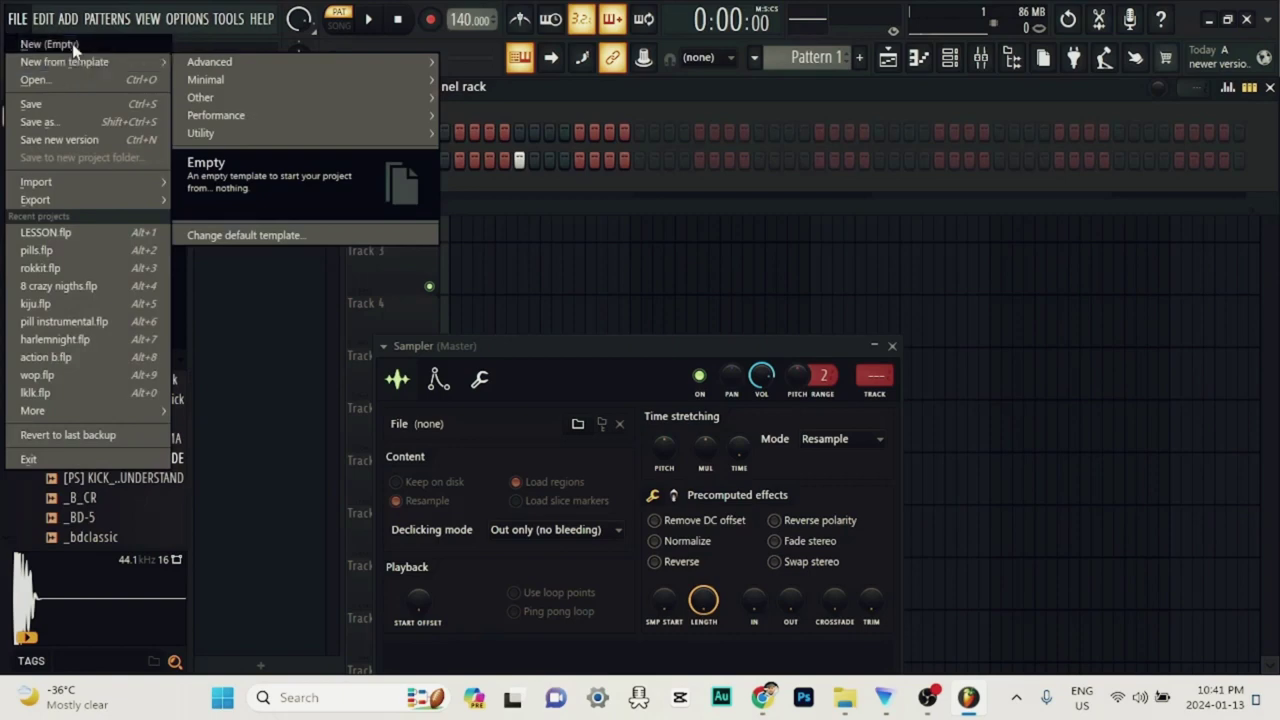
mouse_move(80, 66)
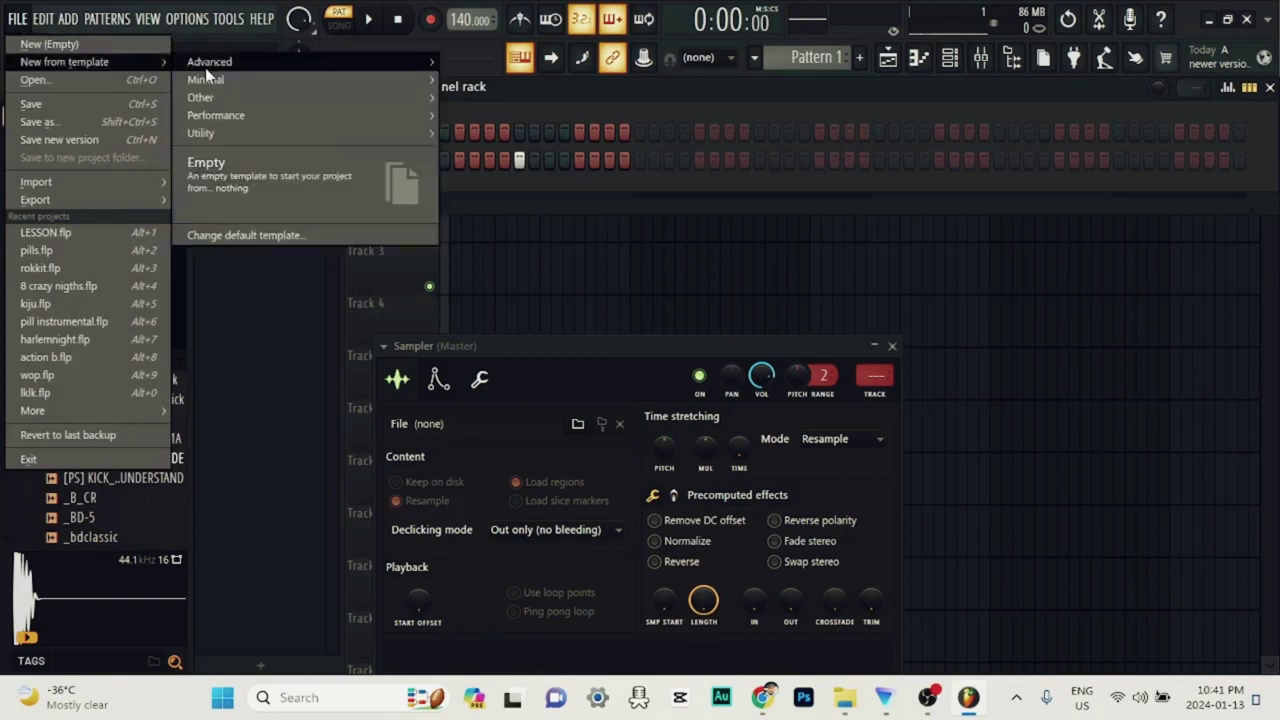
mouse_move(206, 66)
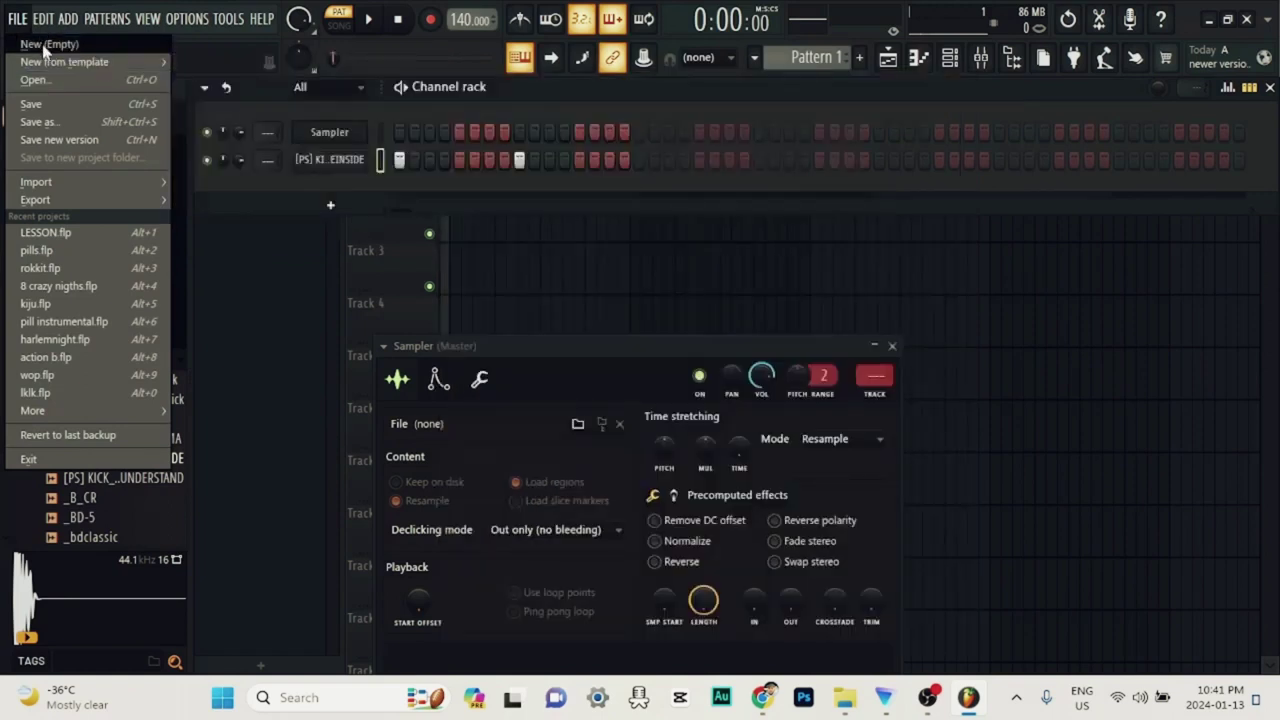
click(44, 47)
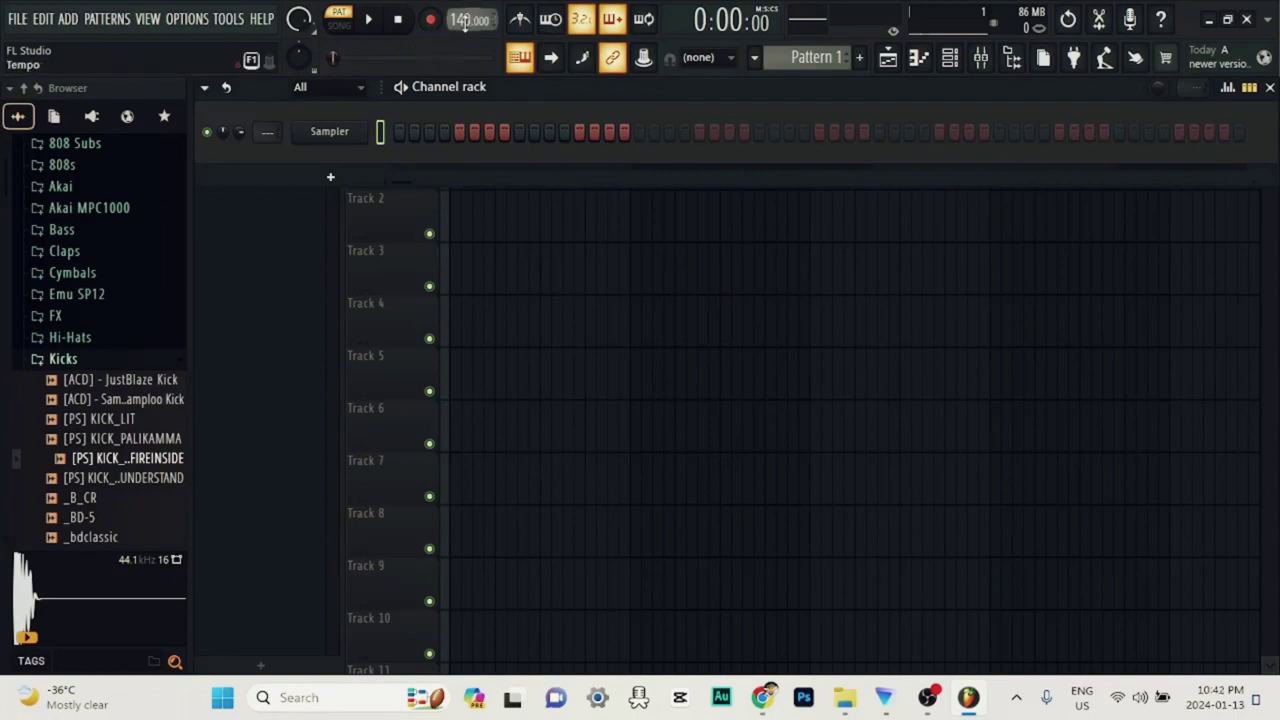
Lower the project tempo from 140 to 127 BPM.
drag(463, 20, 463, 20)
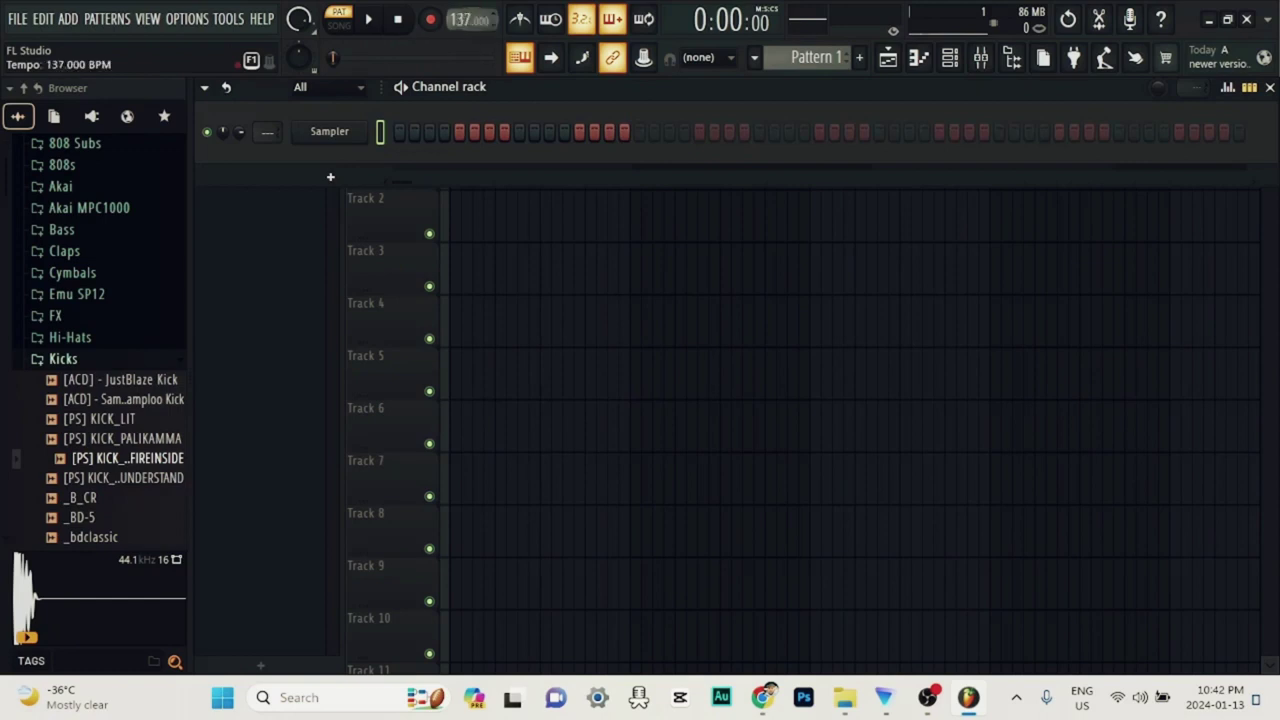
drag(463, 20, 463, 30)
right_click(463, 20)
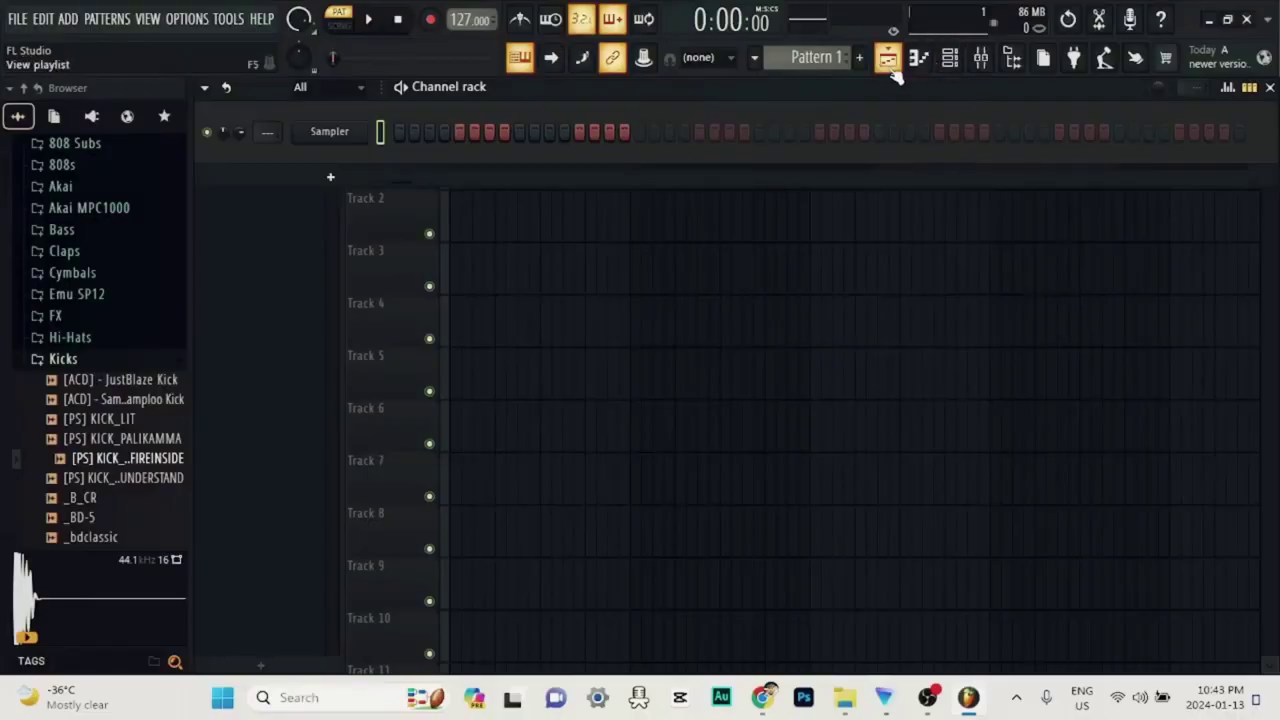
Switch in turn to the Playlist, Piano roll, Channel rack and Mixer windows.
click(888, 57)
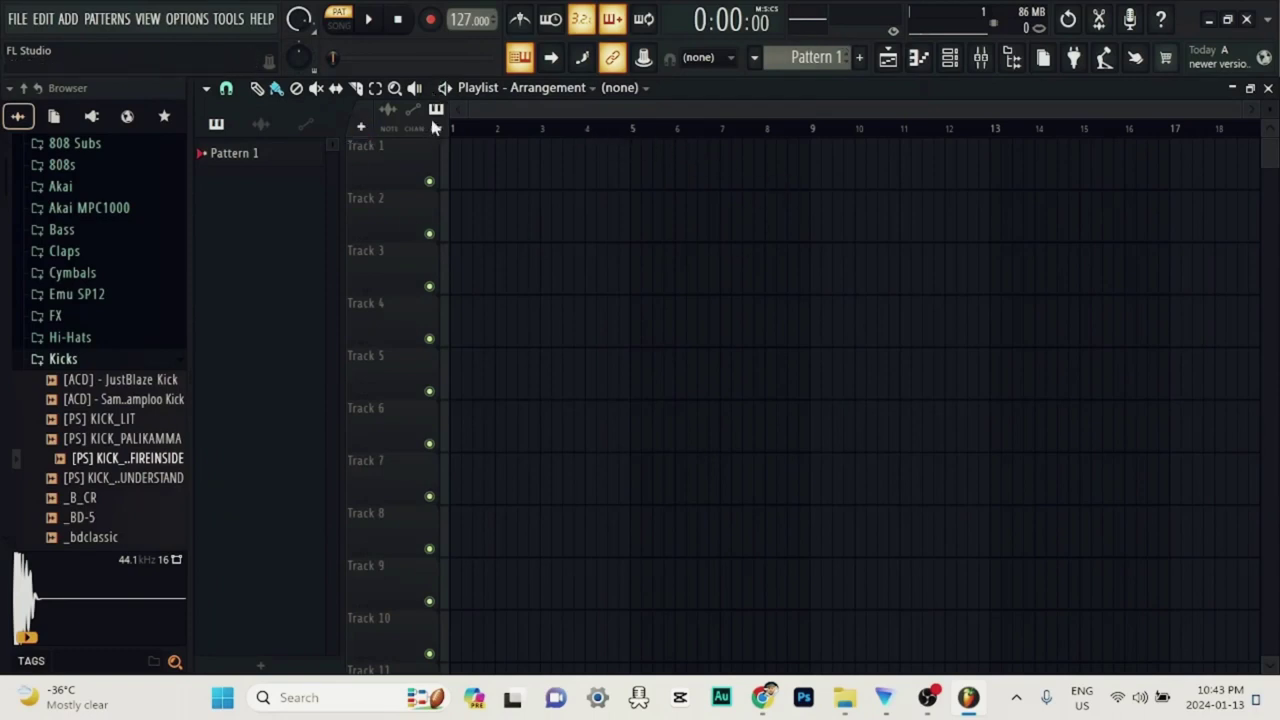
click(920, 58)
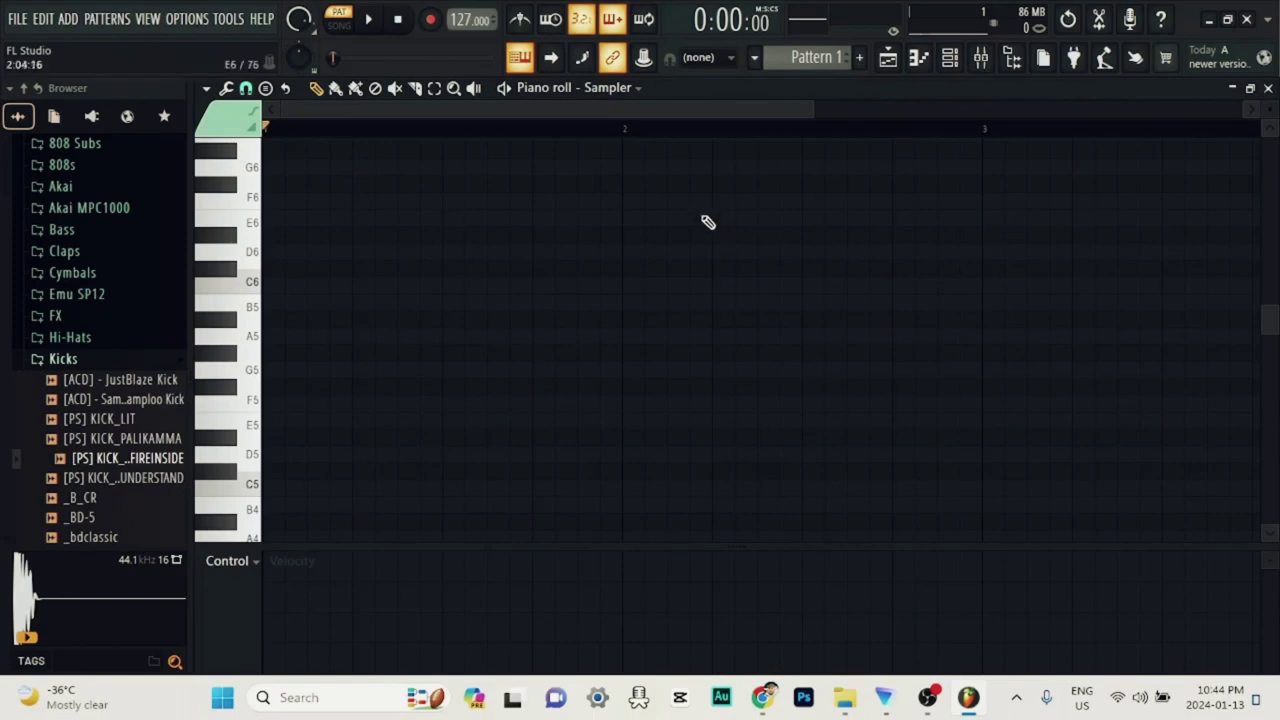
click(952, 62)
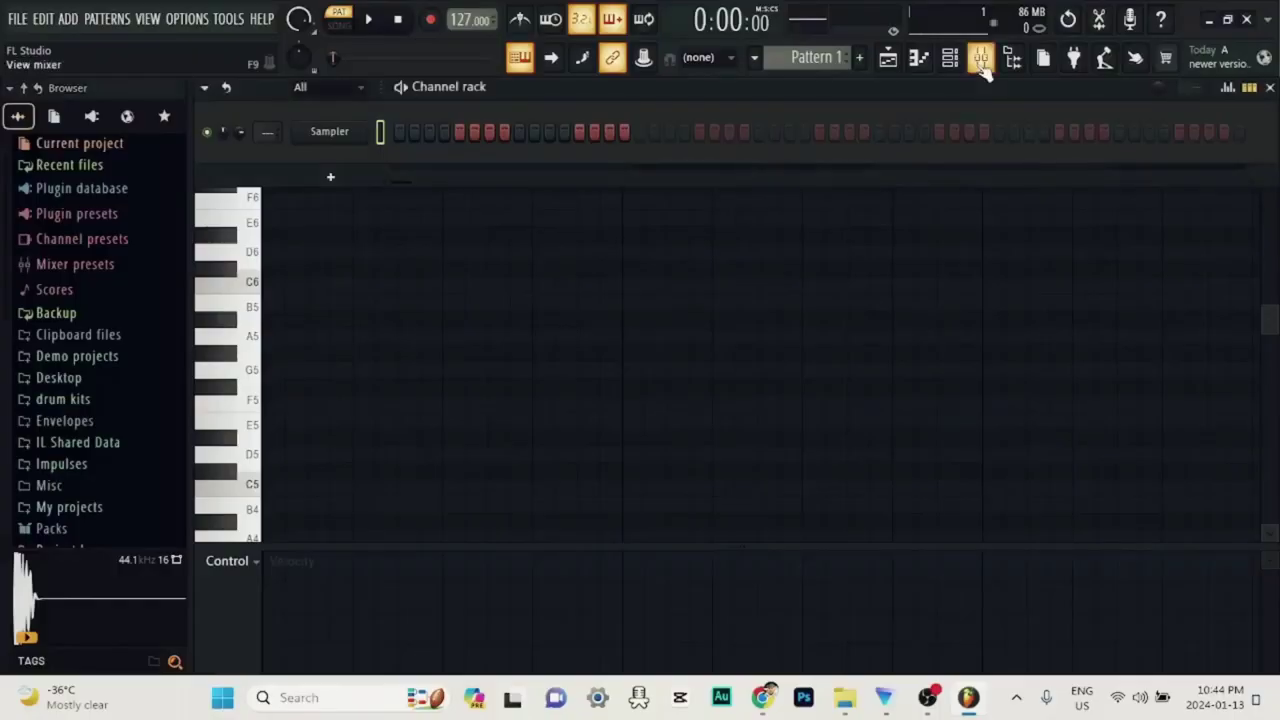
click(981, 60)
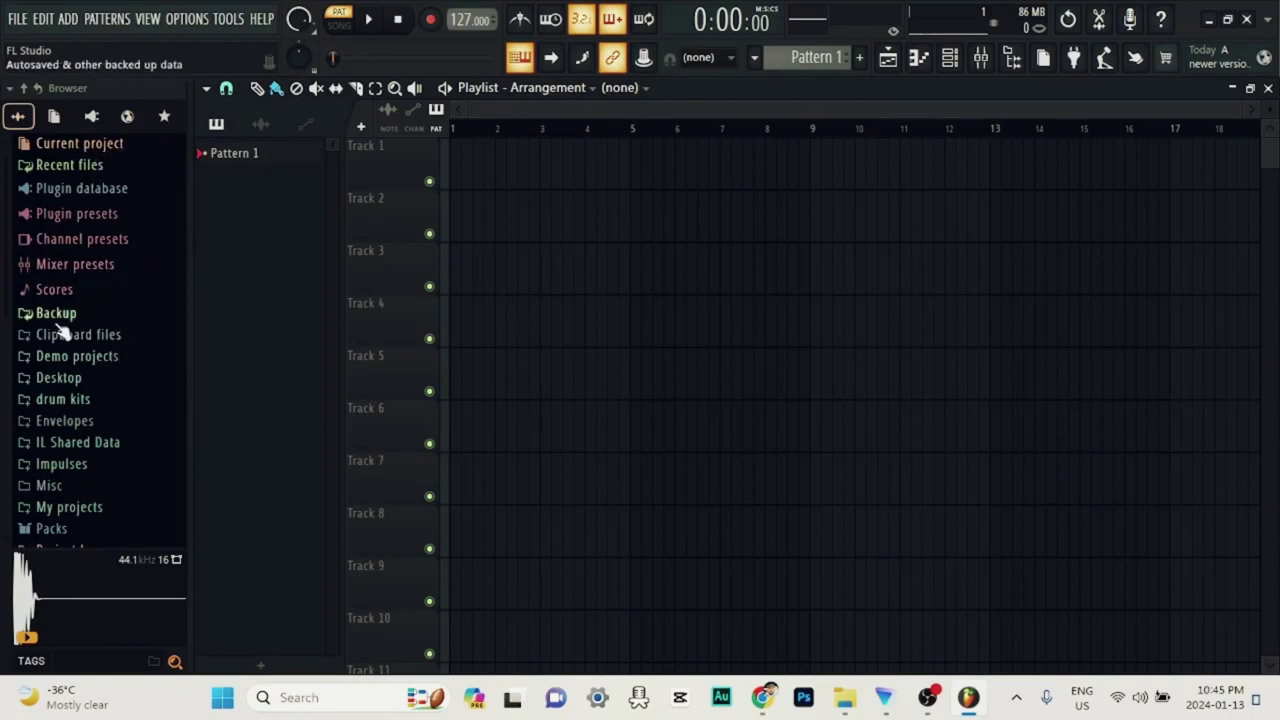
Expand the browser's Packs folder to list its Drums through Vocals categories.
scroll(86, 318, down, 4)
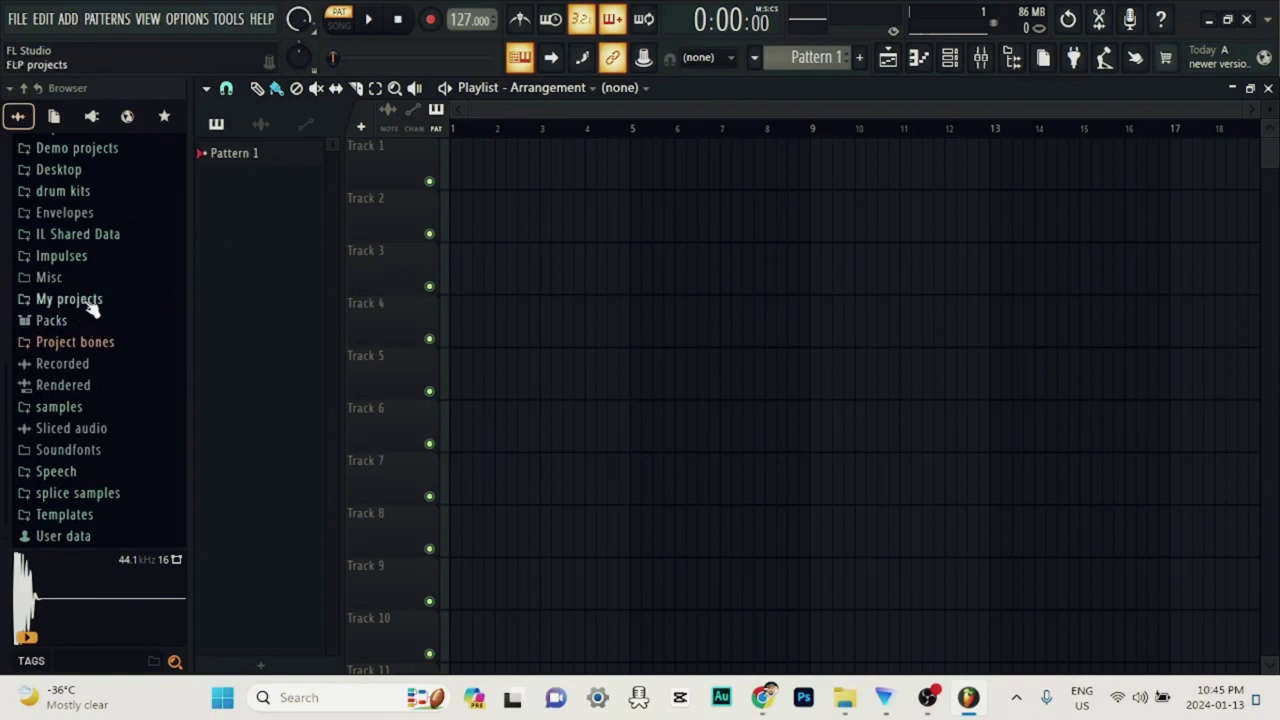
scroll(86, 300, up, 4)
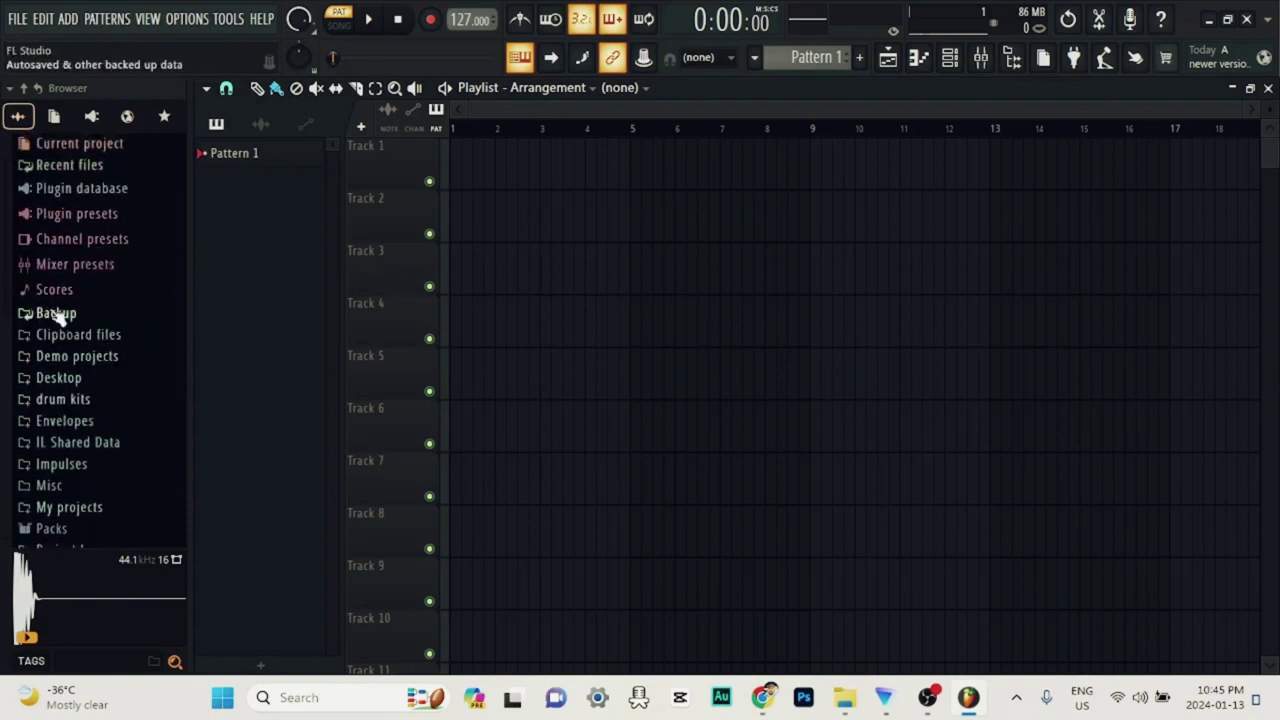
scroll(62, 330, down, 2)
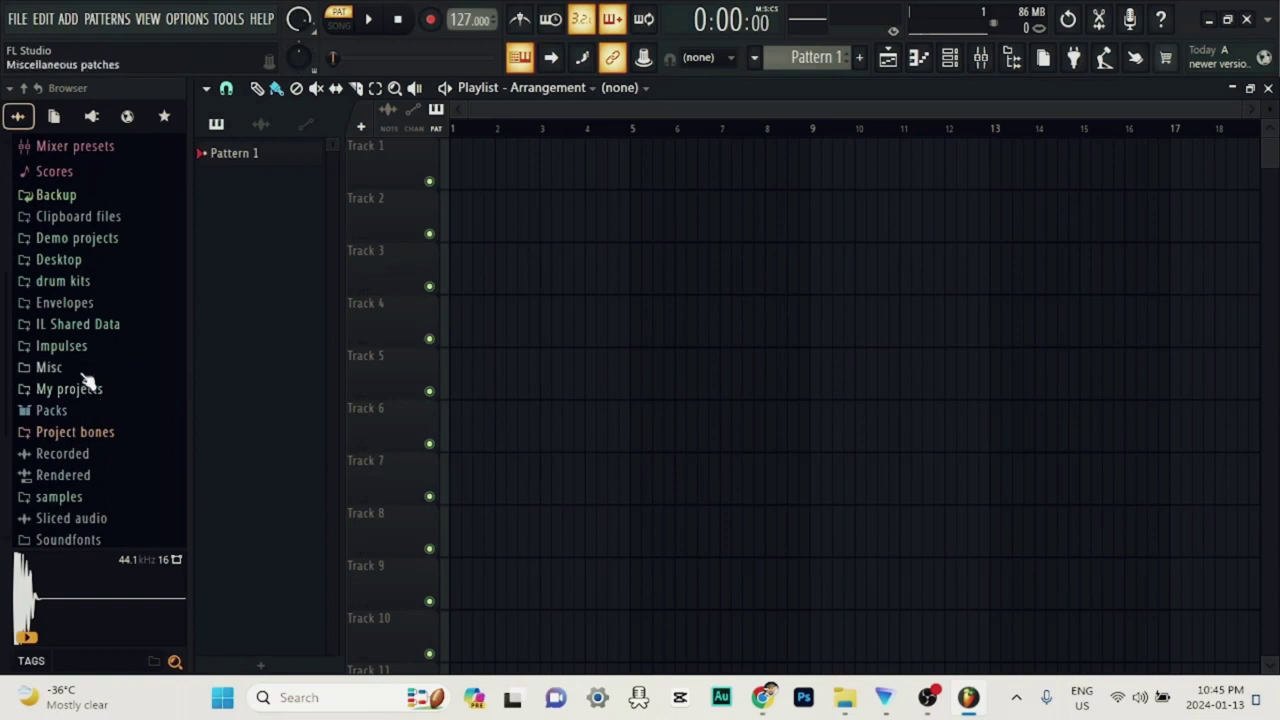
scroll(106, 262, up, 2)
scroll(106, 262, down, 4)
scroll(49, 169, up, 4)
scroll(89, 326, down, 4)
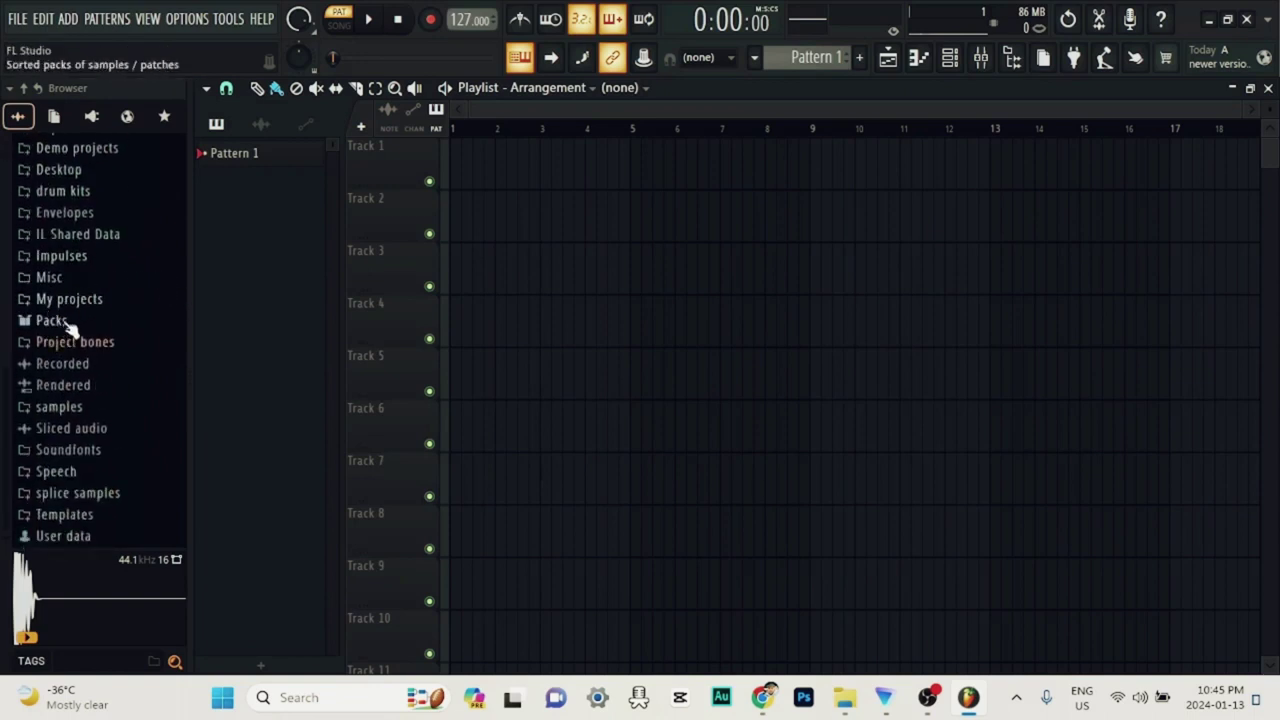
click(70, 326)
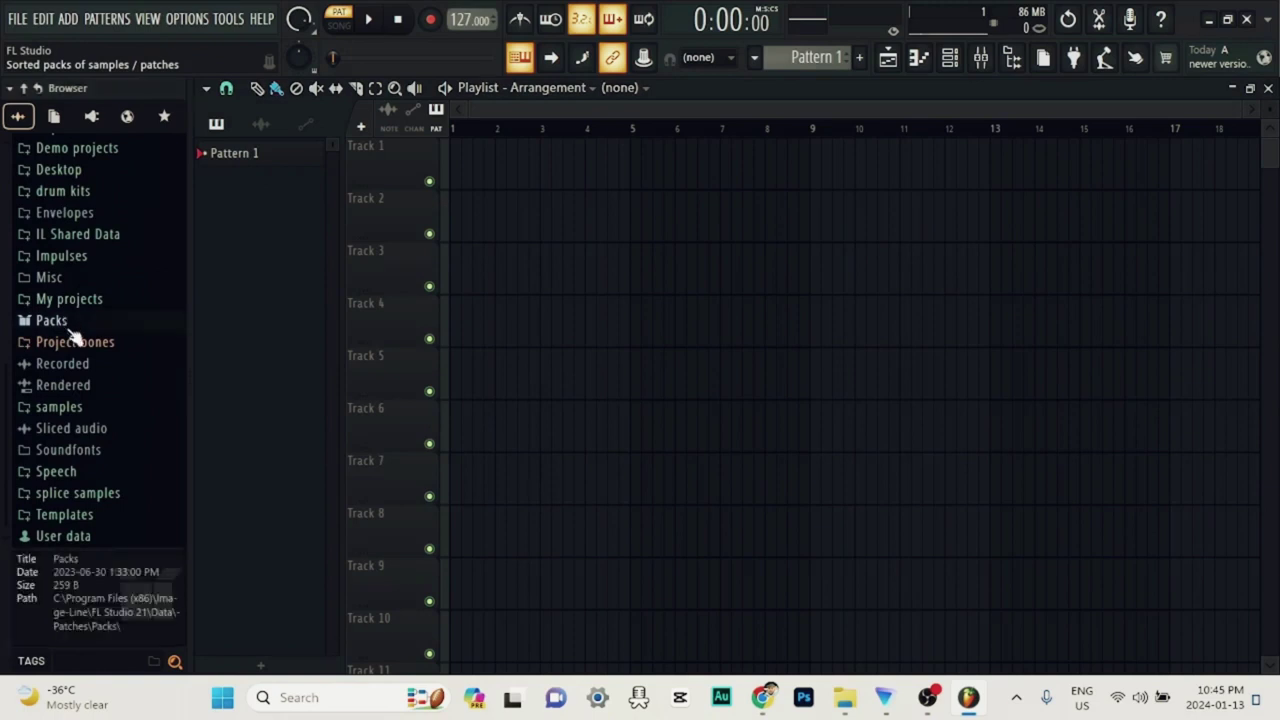
scroll(91, 320, down, 3)
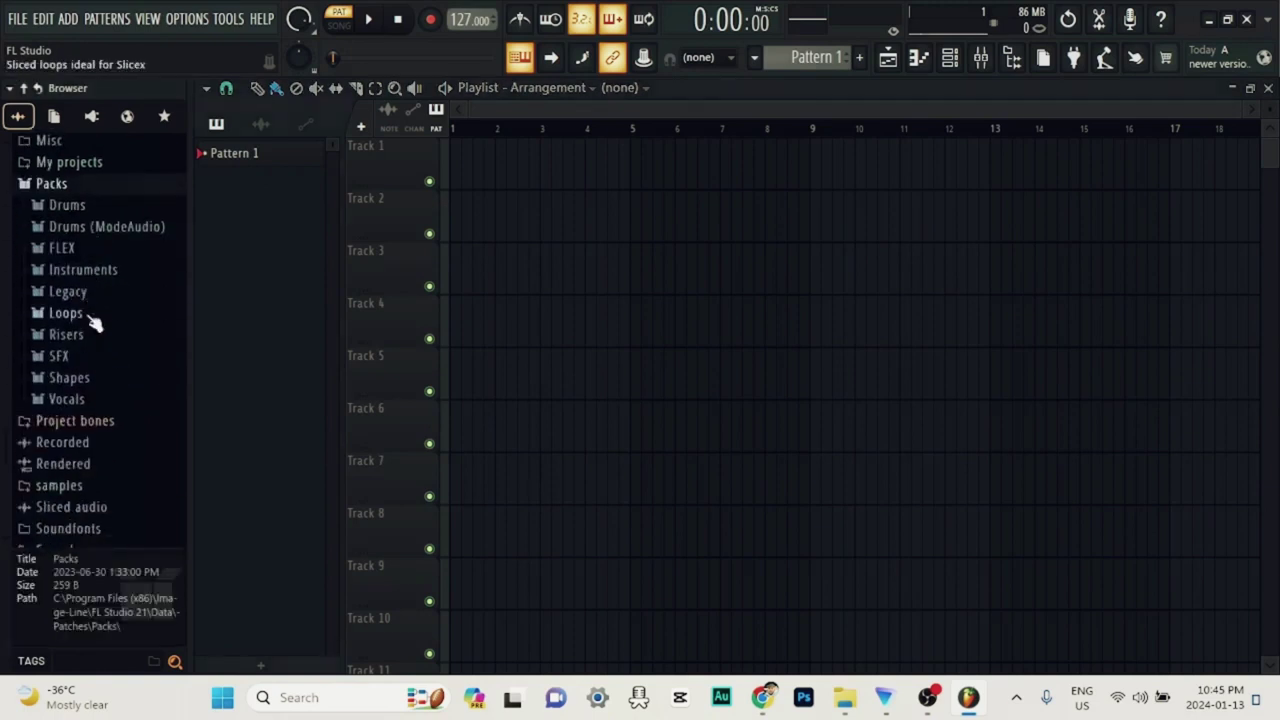
scroll(93, 322, up, 2)
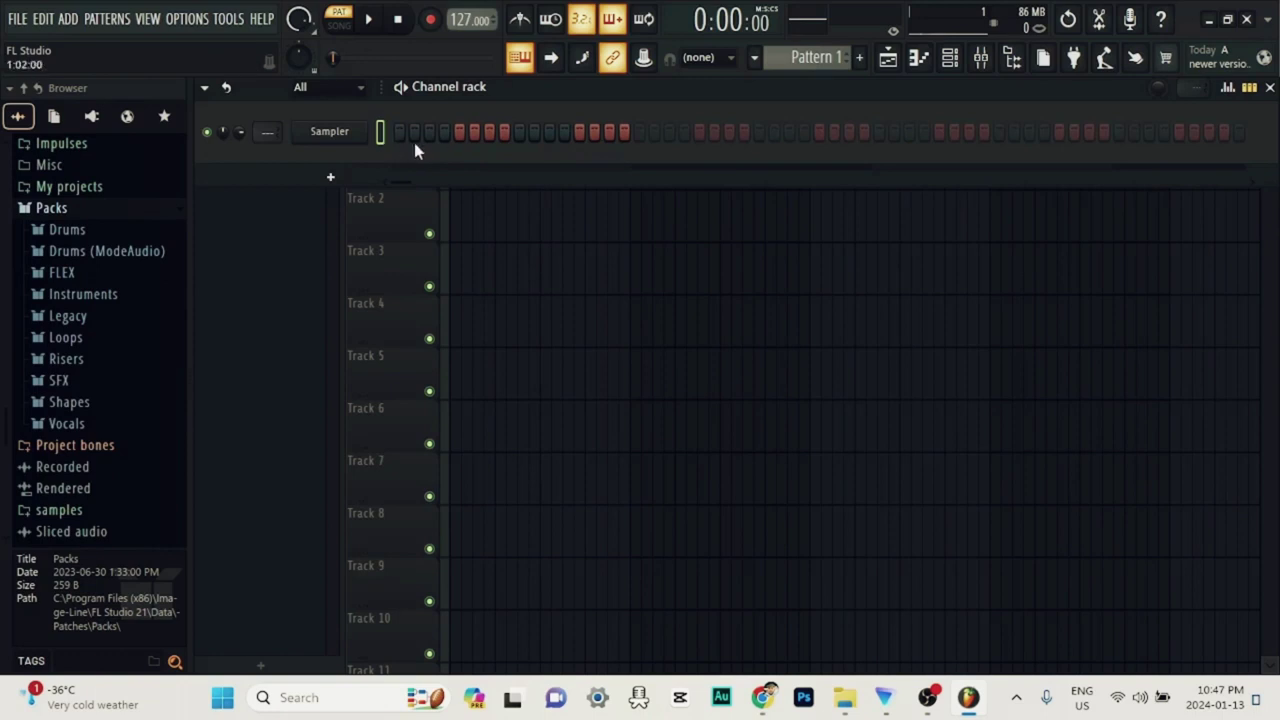
Scroll the browser to reveal the Legacy pack's Drums, FX, Instruments, Loops and Vocals folders.
scroll(419, 147, down, 2)
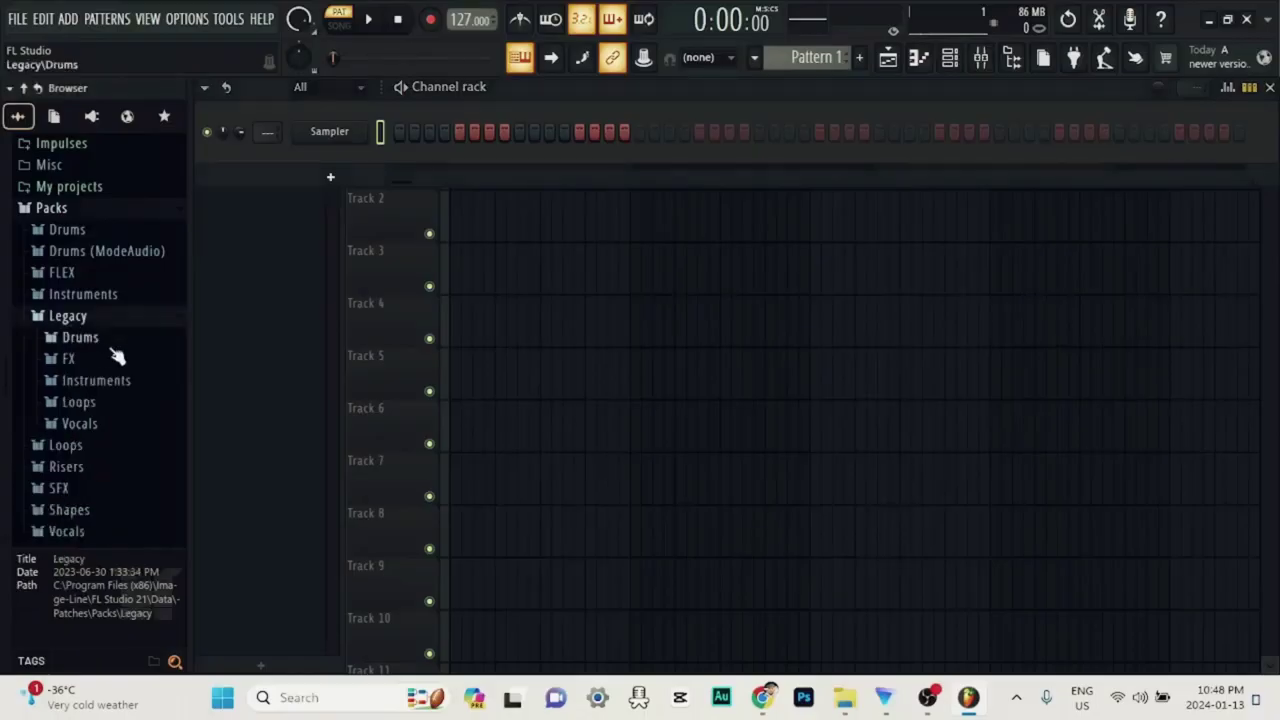
Expand the Legacy > Drums > HipHop sample folder in the browser.
scroll(110, 325, down, 2)
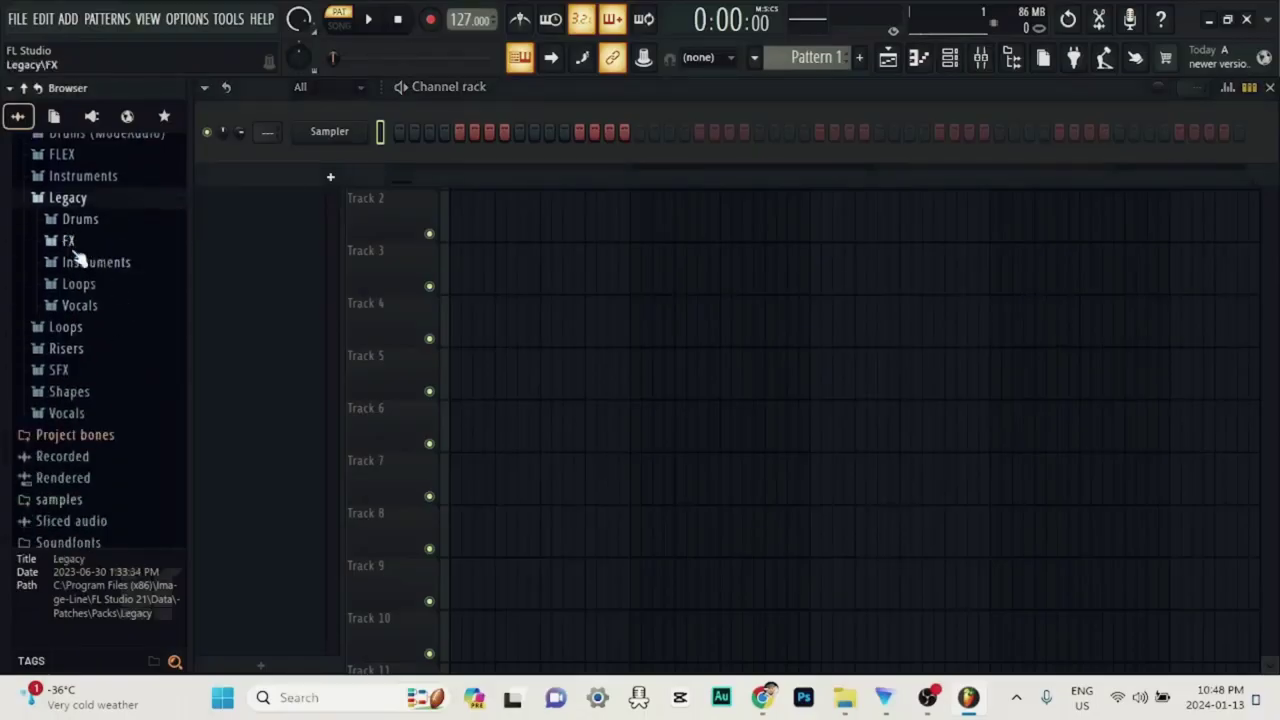
click(104, 220)
click(100, 292)
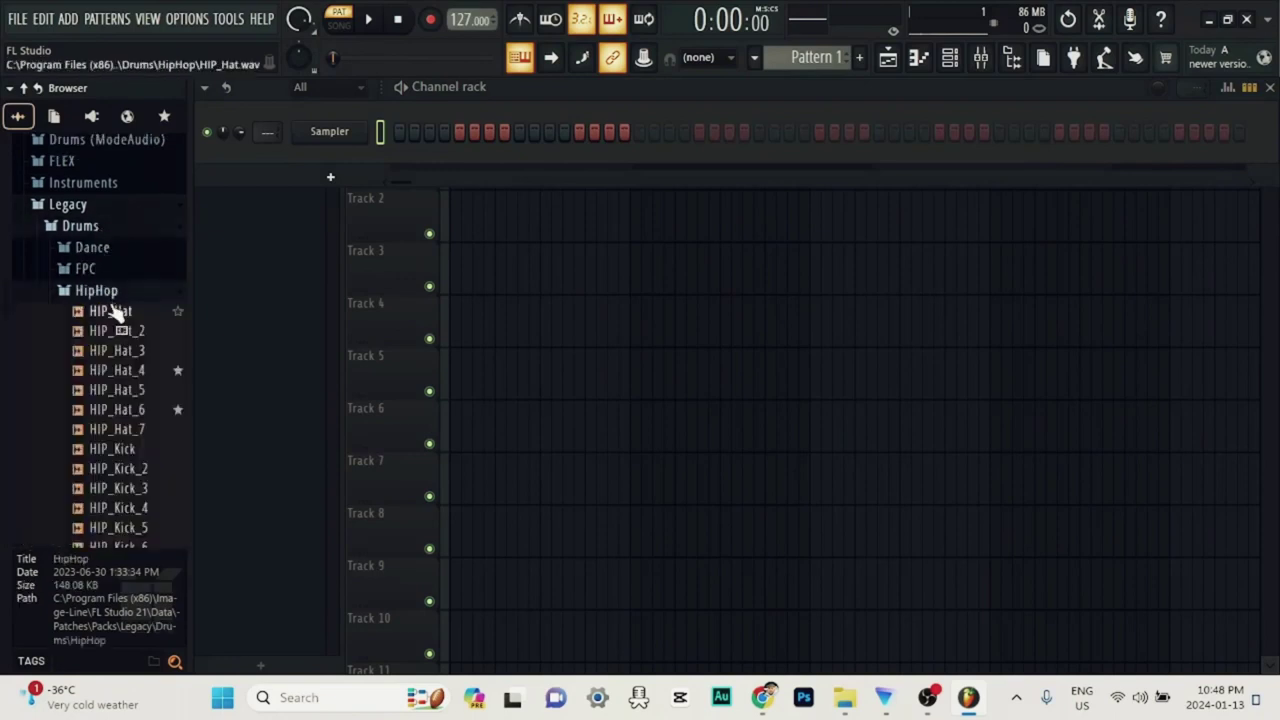
scroll(100, 329, down, 4)
scroll(63, 309, up, 2)
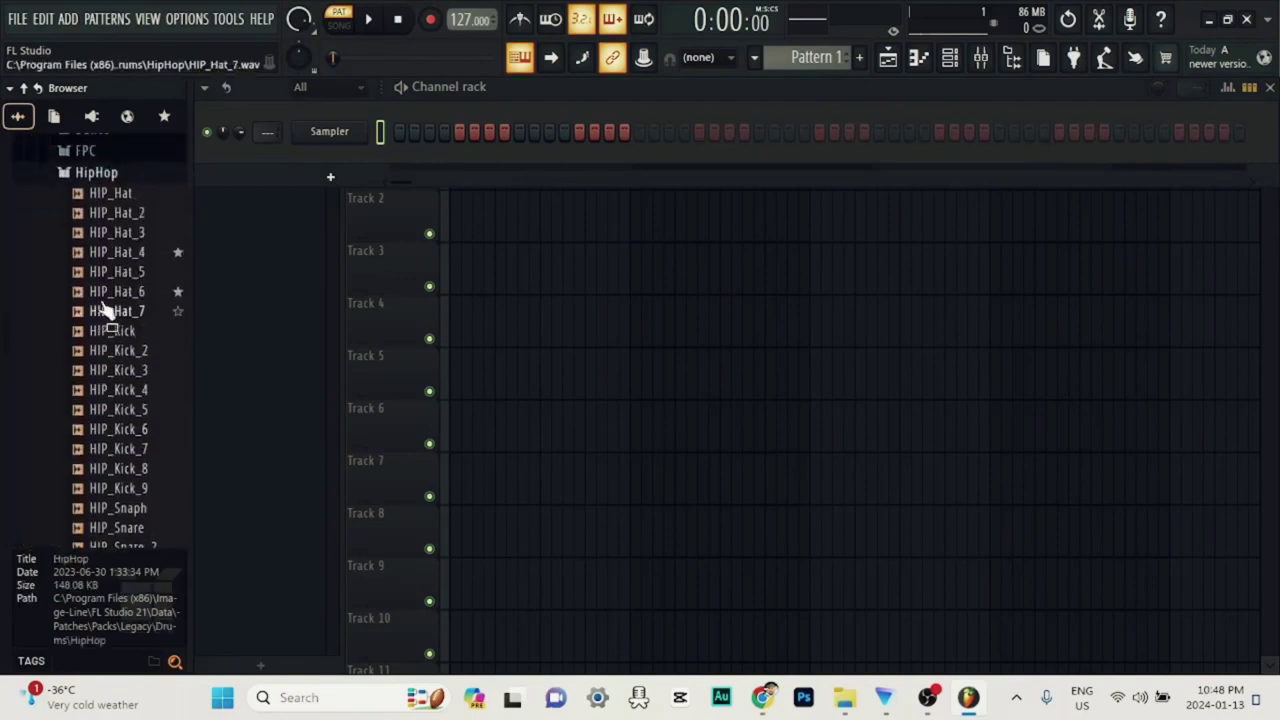
Audition the HIP_Hat samples and load HIP_Hat_5 into the Sampler channel.
click(108, 196)
click(106, 213)
click(104, 252)
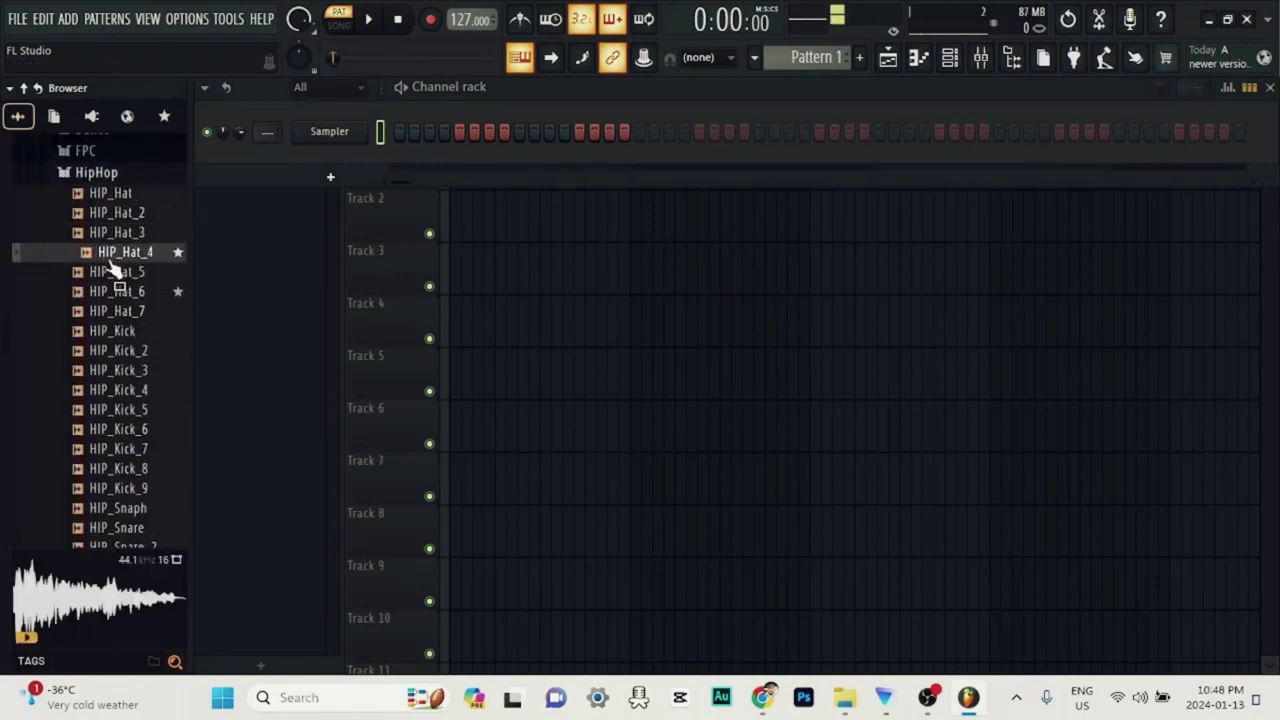
click(106, 213)
click(106, 194)
click(105, 272)
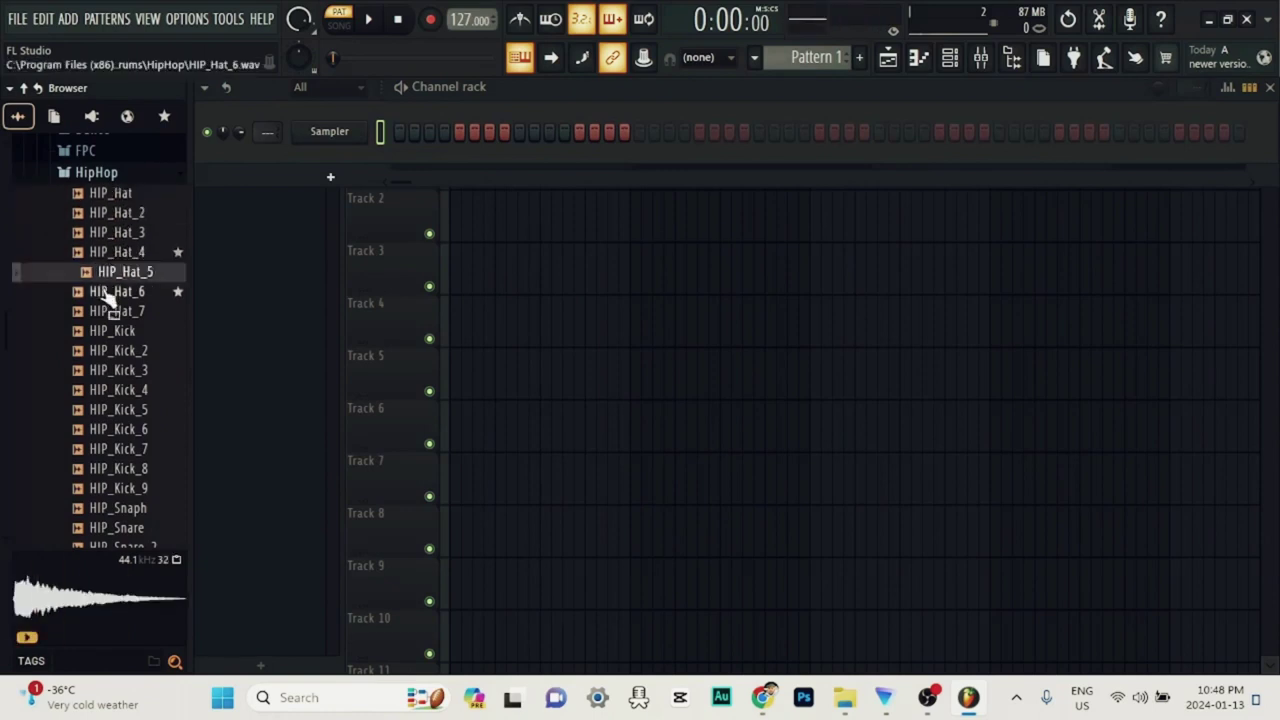
drag(113, 305, 228, 256)
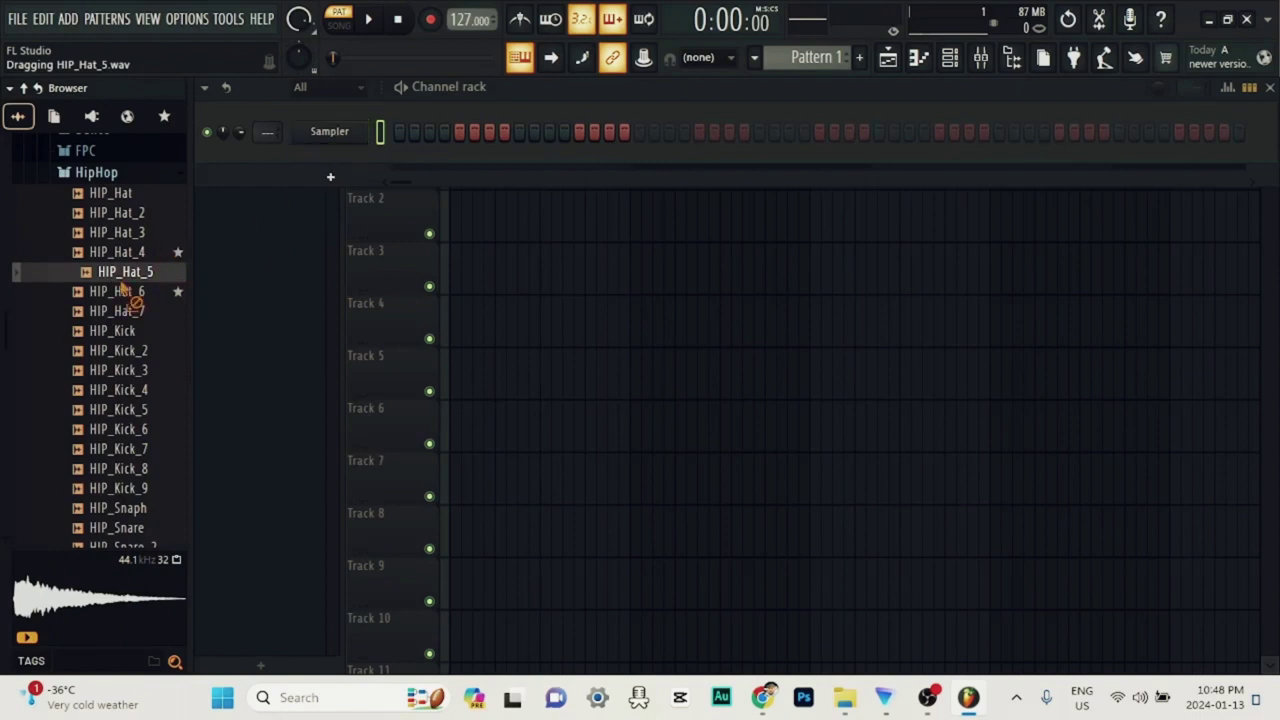
drag(323, 124, 327, 127)
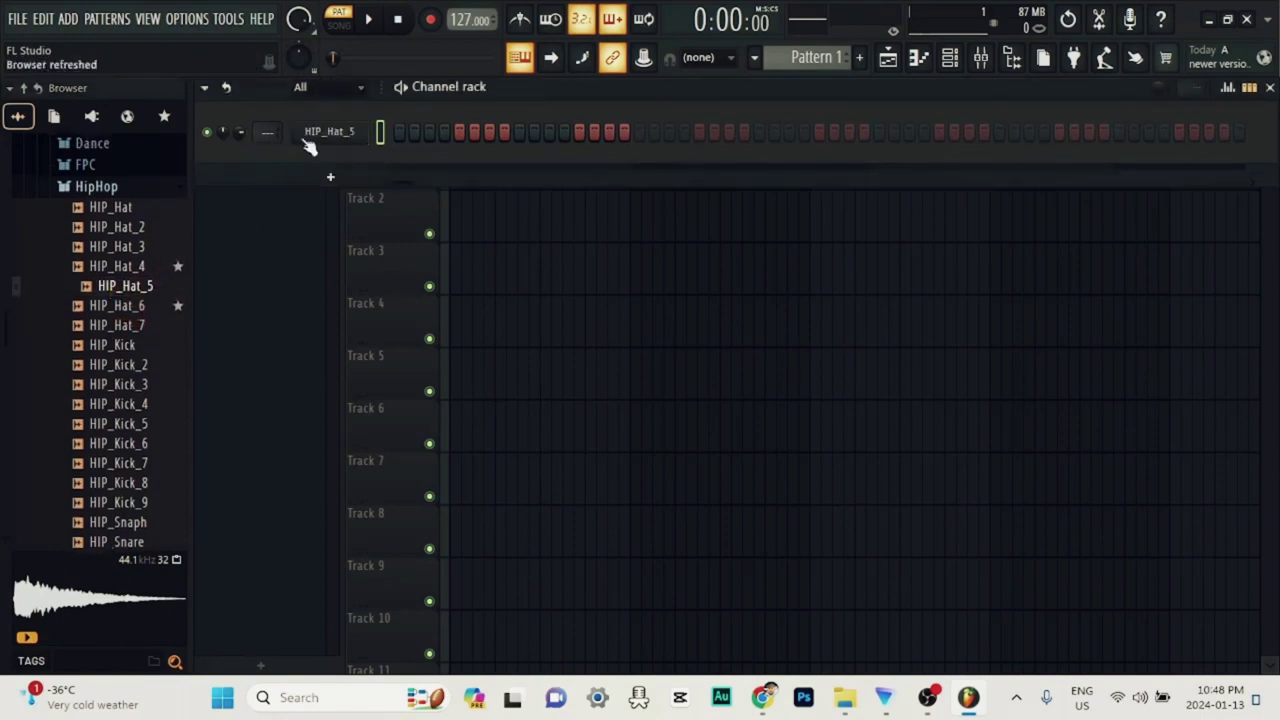
Audition the HIP_Kick samples and add HIP_Kick_6 as a new channel.
scroll(100, 250, down, 2)
click(105, 226)
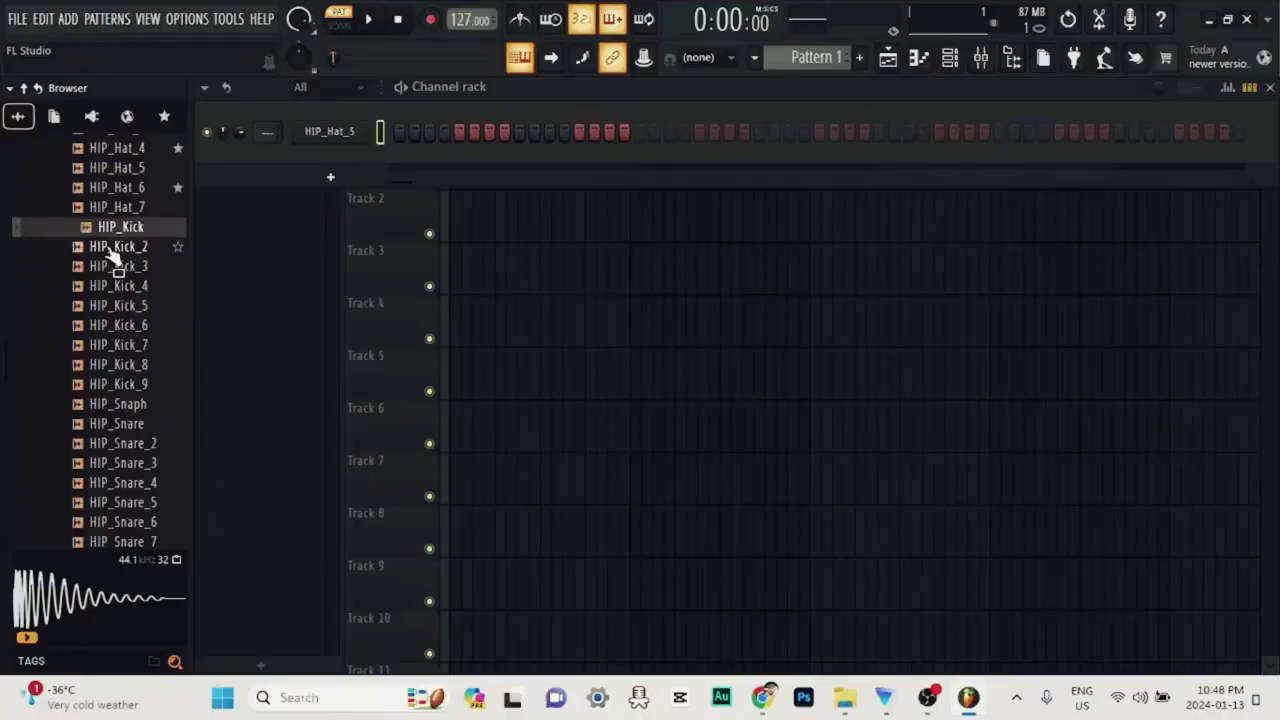
click(100, 286)
click(120, 325)
drag(118, 340, 256, 216)
drag(302, 170, 309, 166)
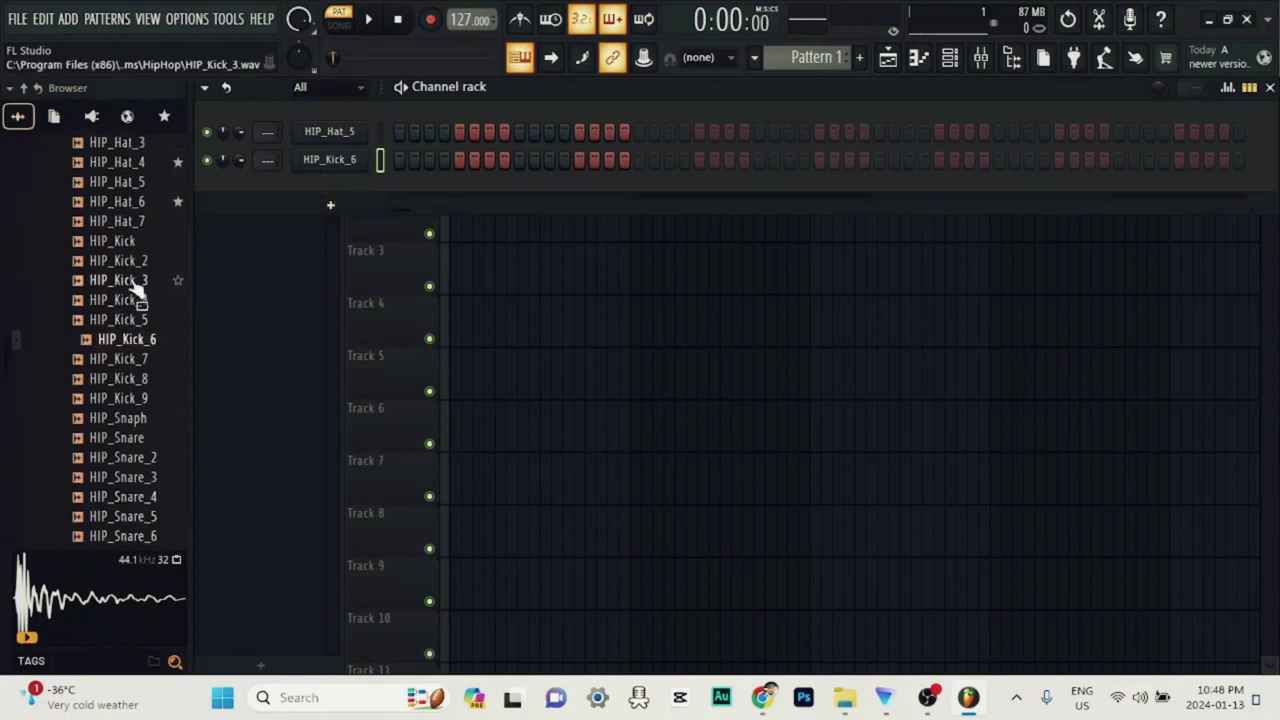
scroll(140, 400, down, 2)
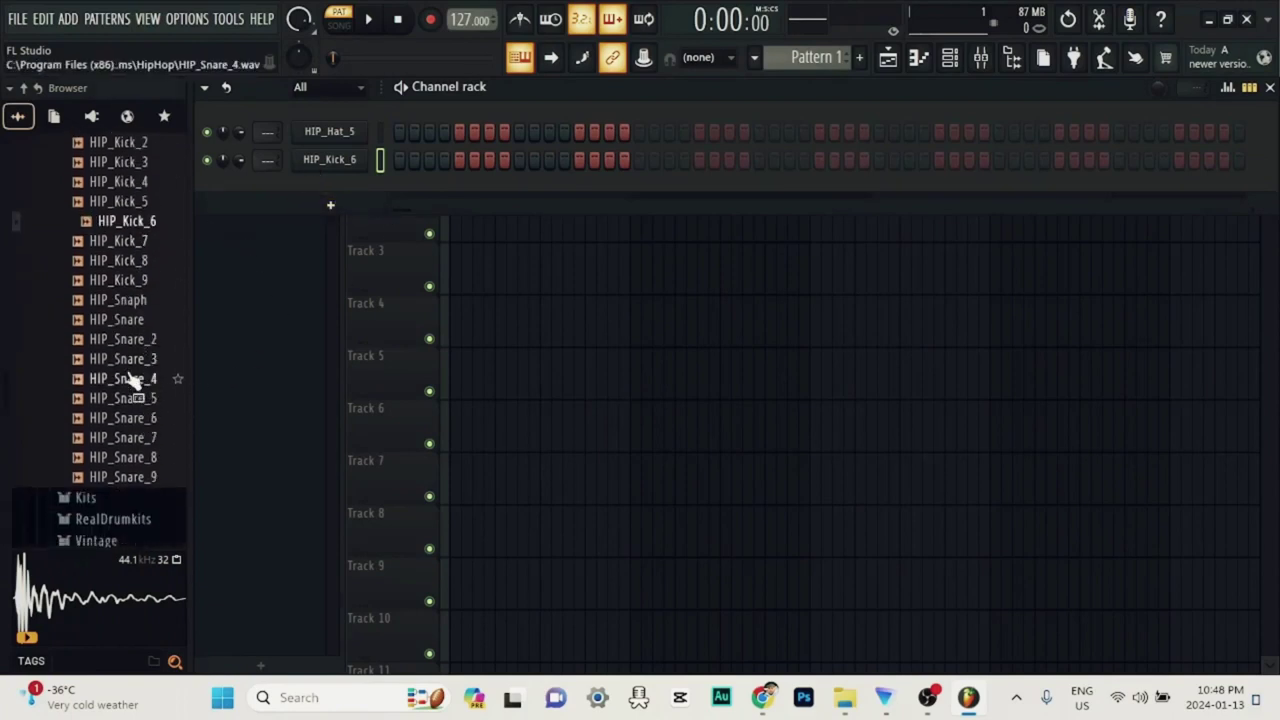
scroll(125, 370, down, 2)
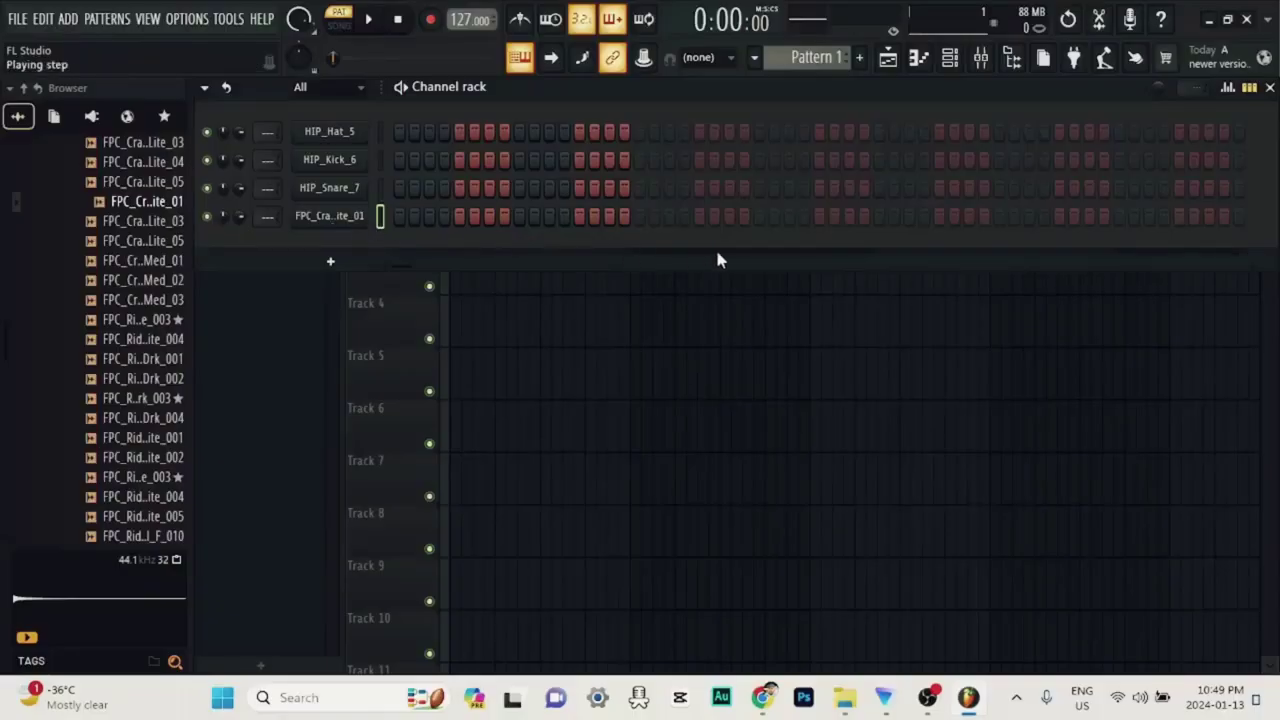
Turn on the first HIP_Hat_5 step and start Pattern 1 playing.
click(398, 133)
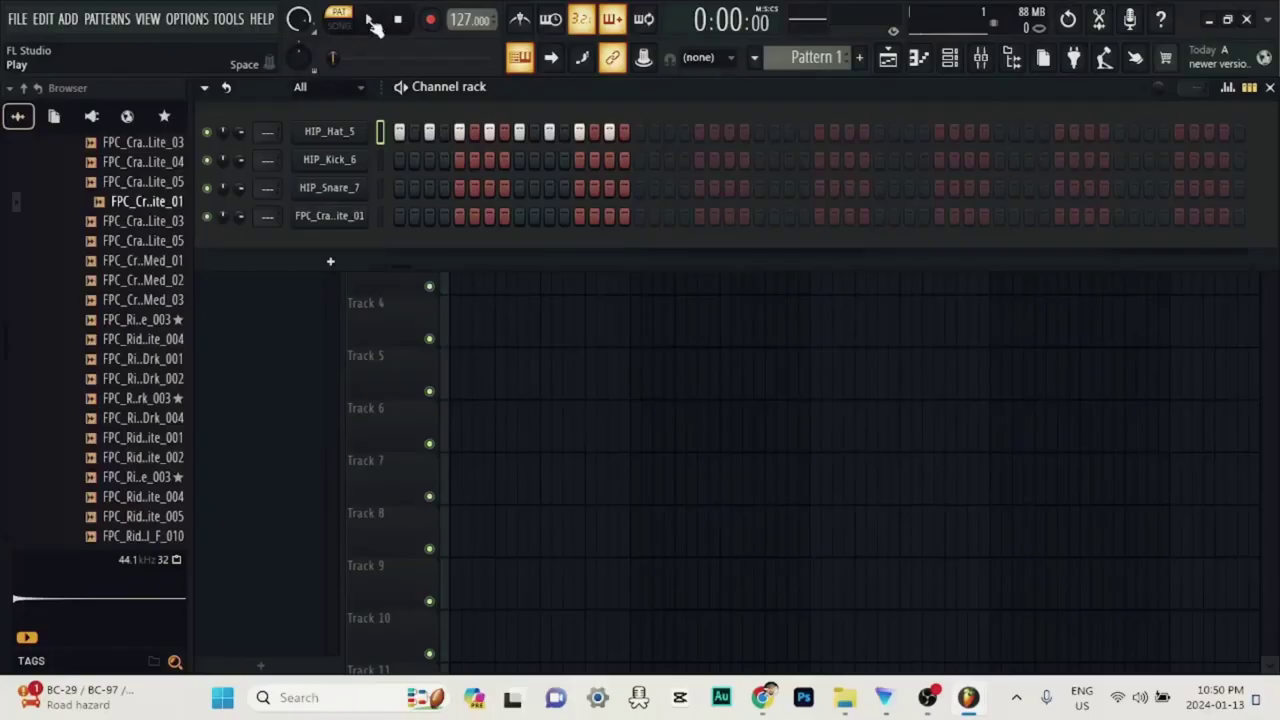
click(370, 21)
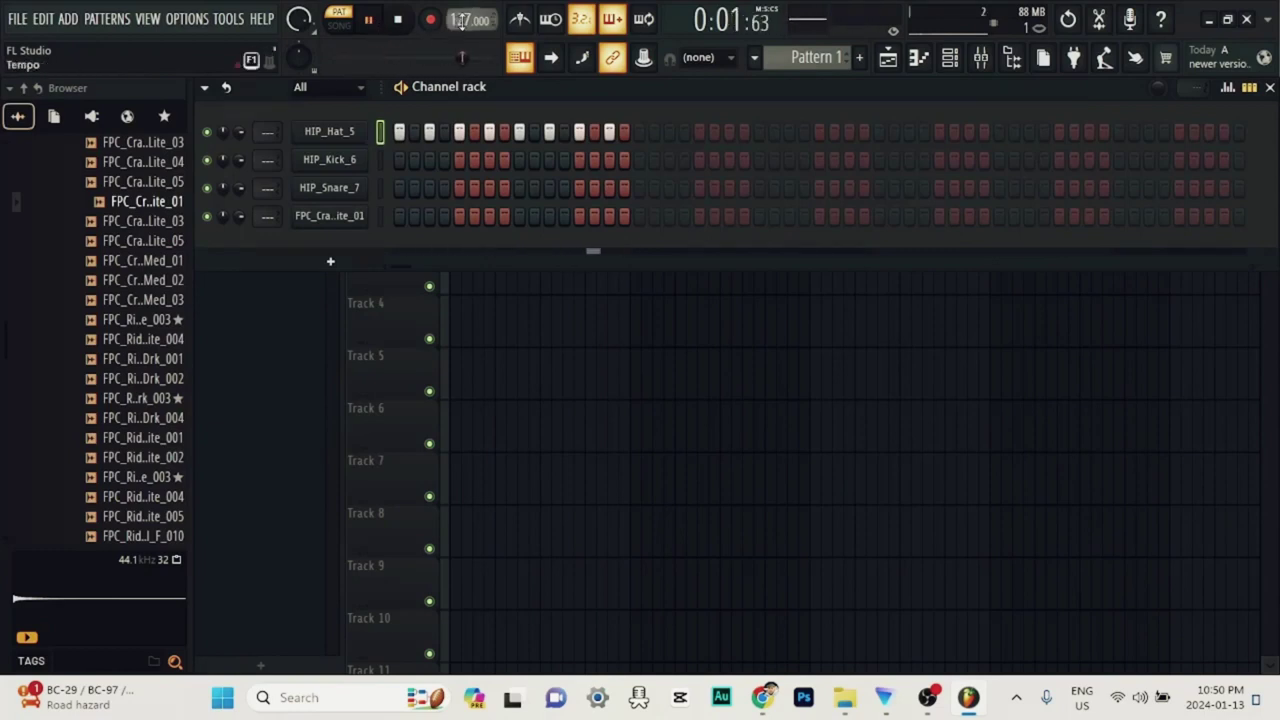
Drag the tempo display from 127 down to 90 BPM.
mouse_move(462, 22)
mouse_down()
mouse_move(470, 5)
mouse_move(470, 36)
mouse_up()
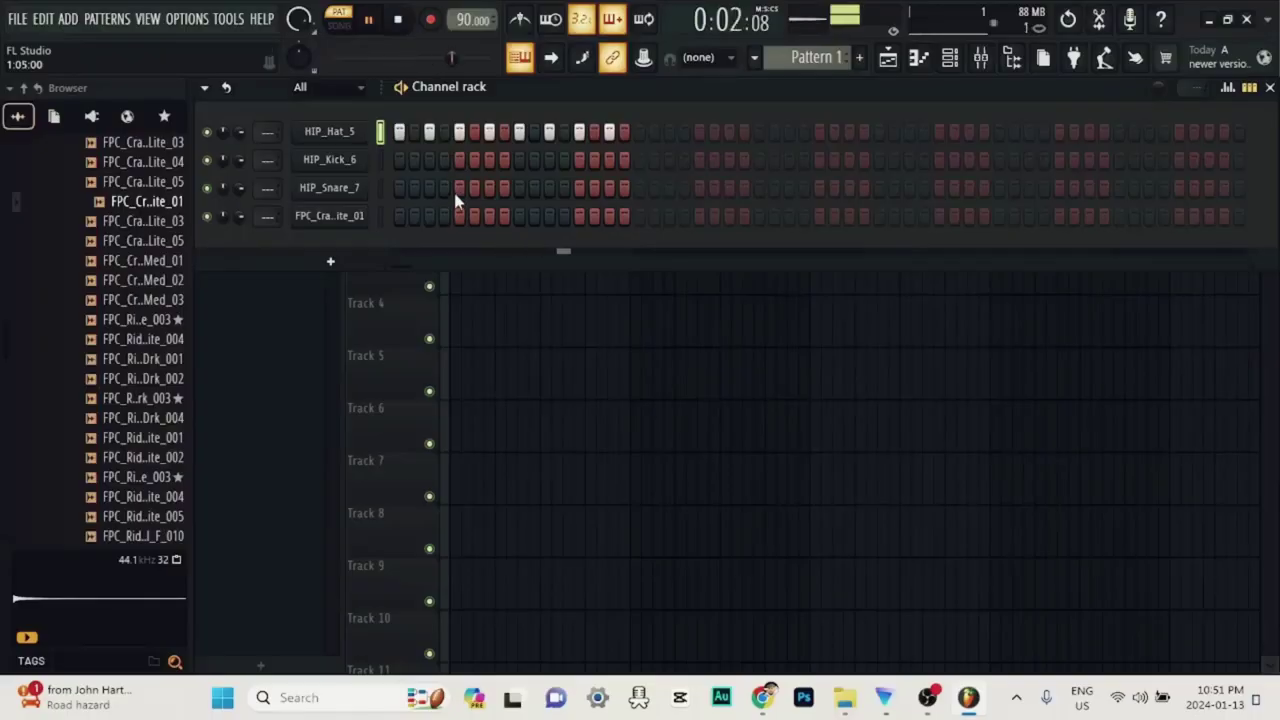
Add two HIP_Snare_7 hits, one extra HIP_Kick_6 hit and one extra HIP_Hat_5 hit.
click(458, 192)
click(579, 192)
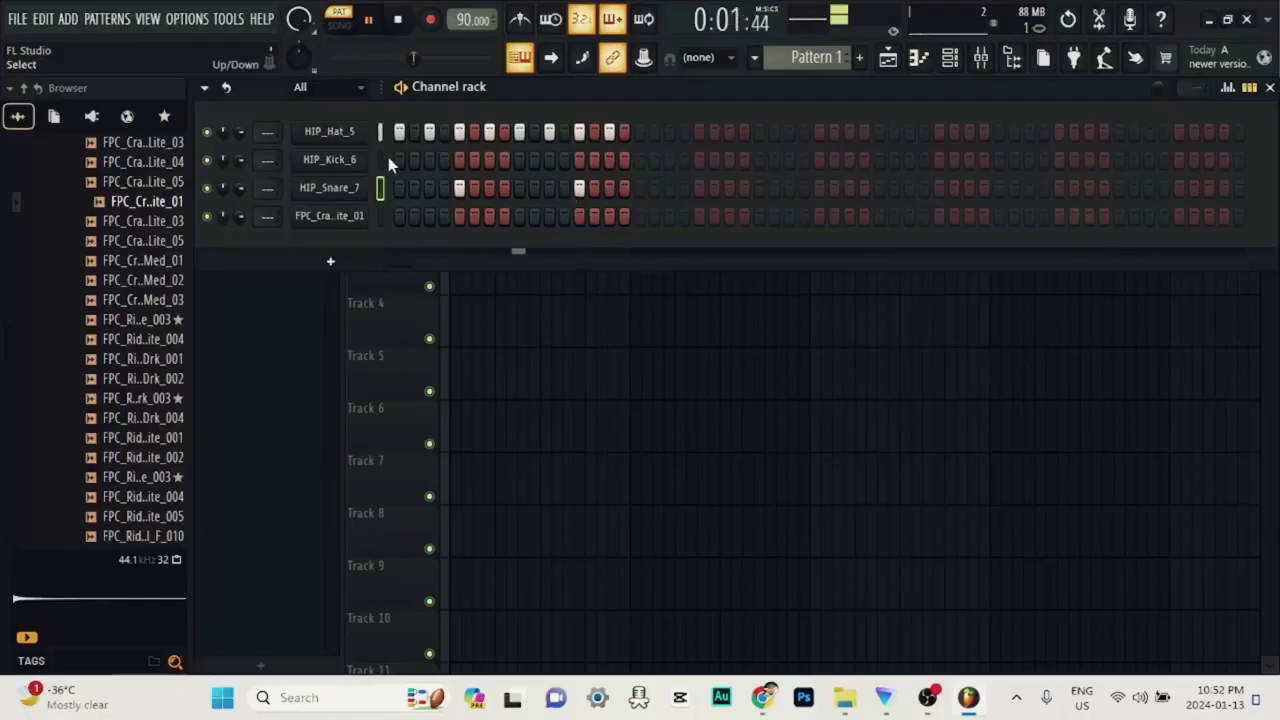
click(520, 160)
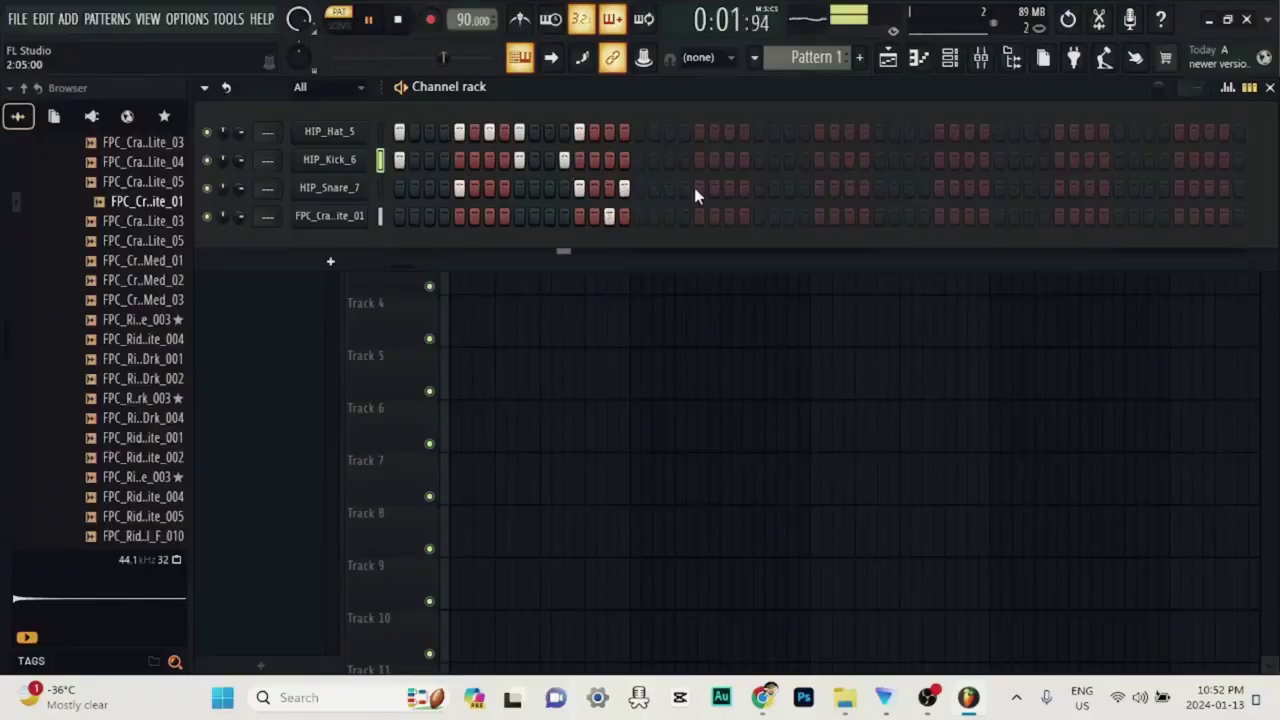
click(609, 131)
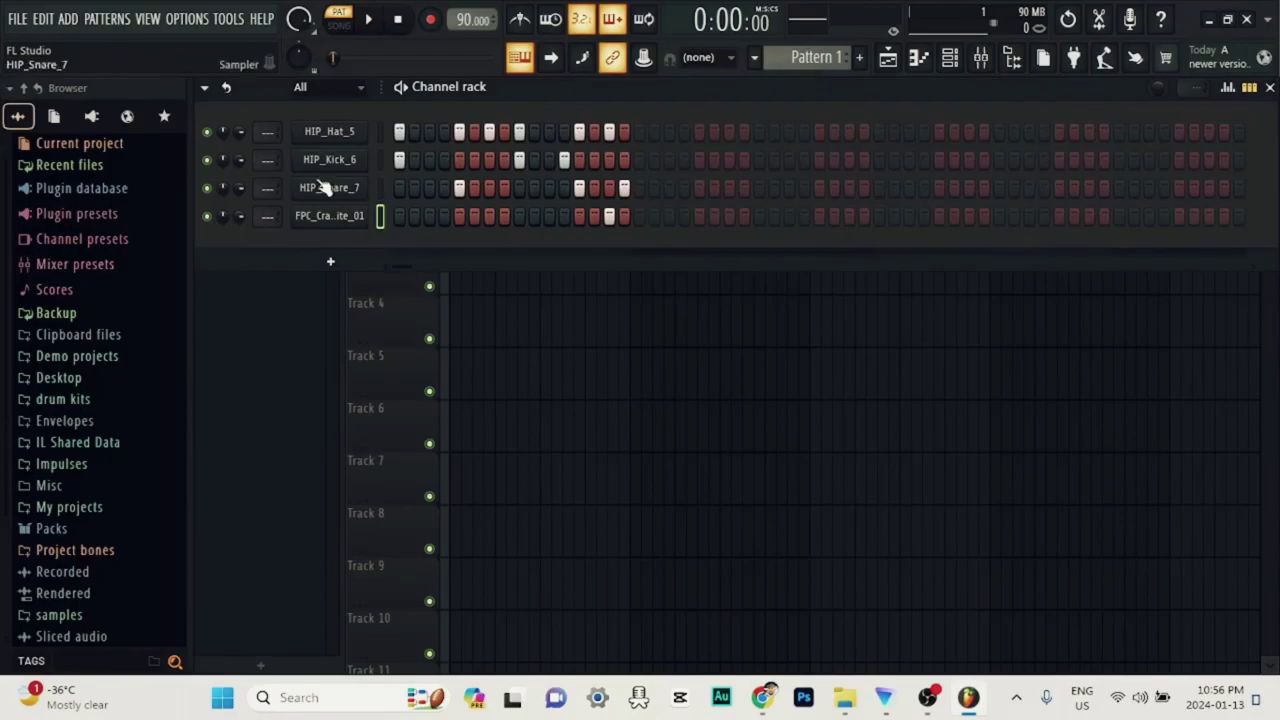
Insert an FL Keys piano through the crash channel's Insert menu.
right_click(366, 214)
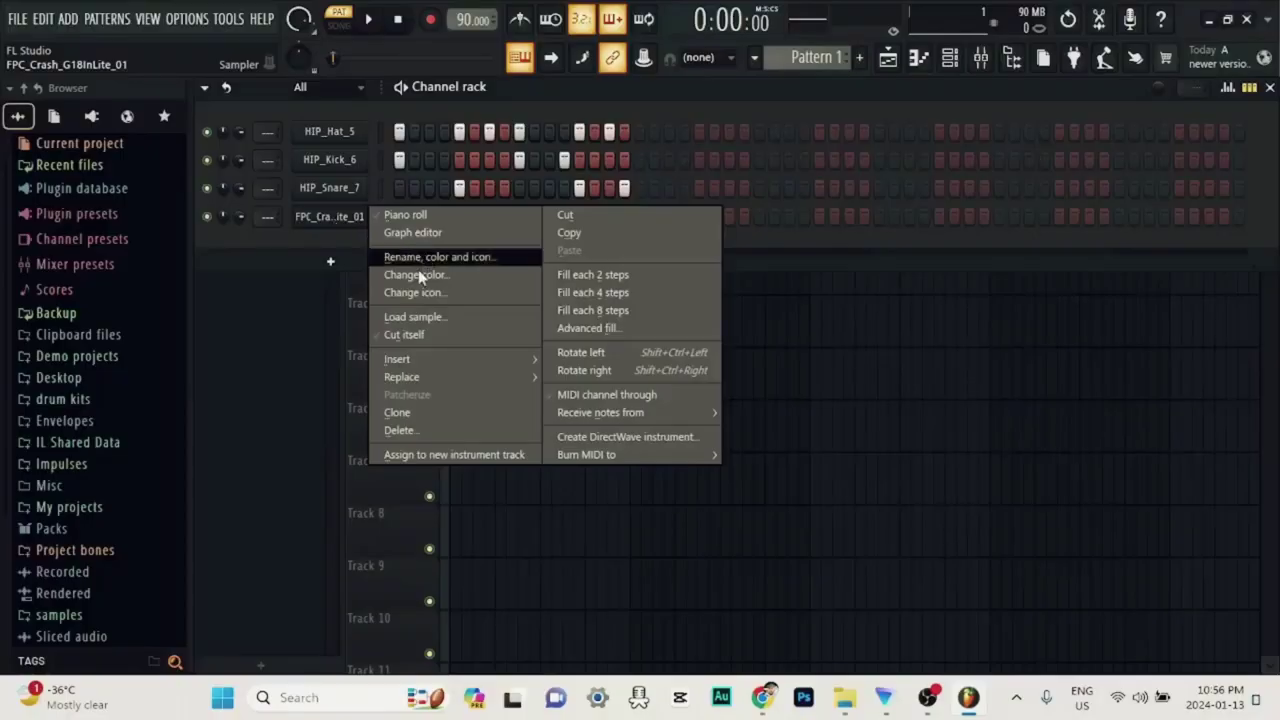
mouse_move(420, 370)
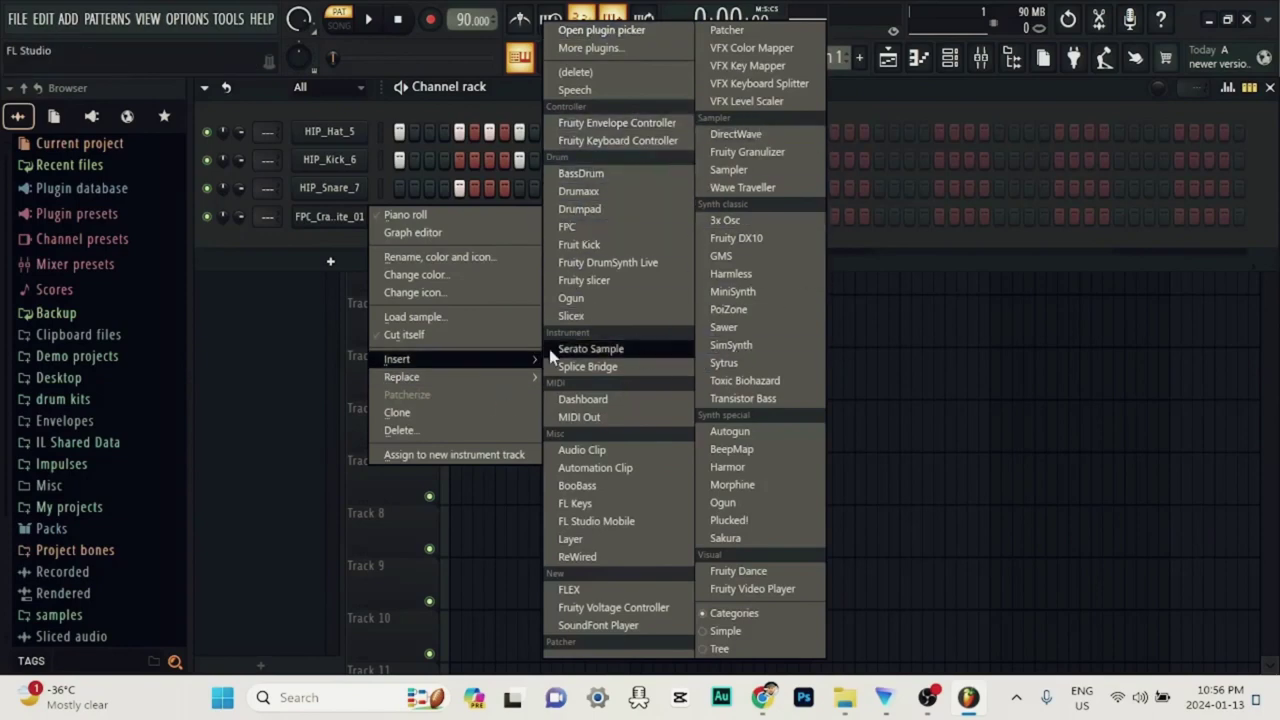
click(423, 362)
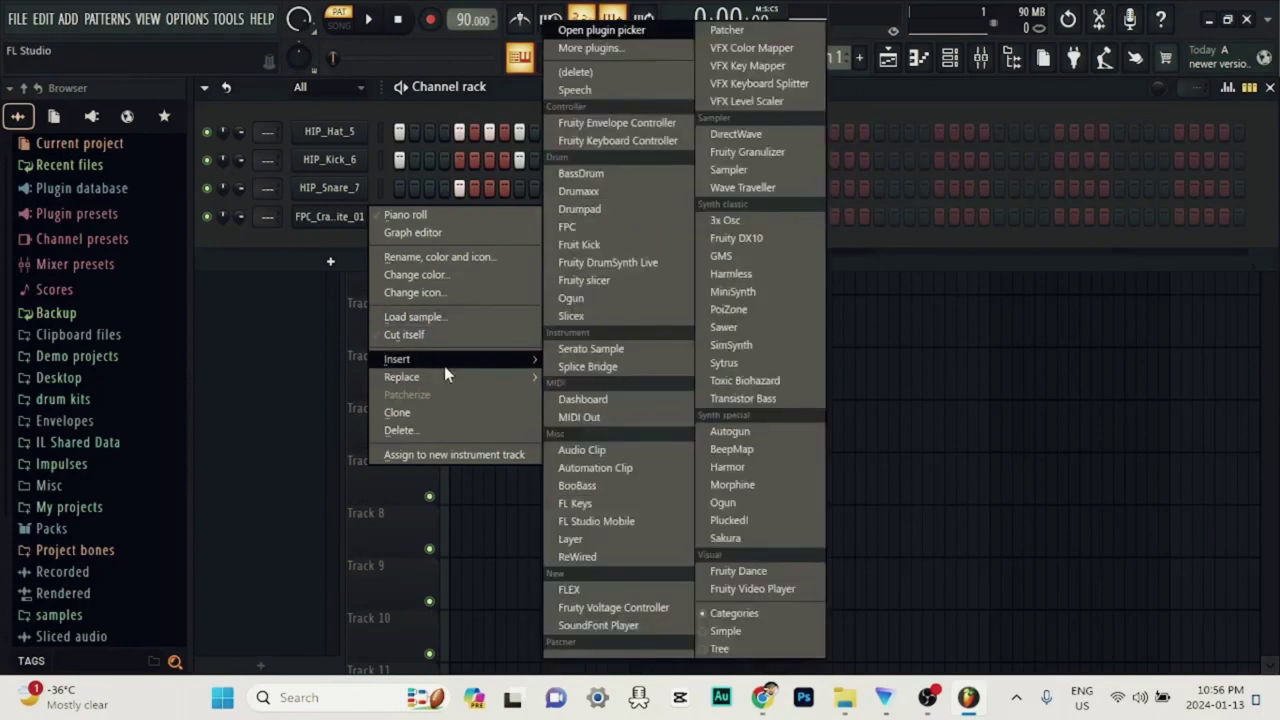
click(576, 503)
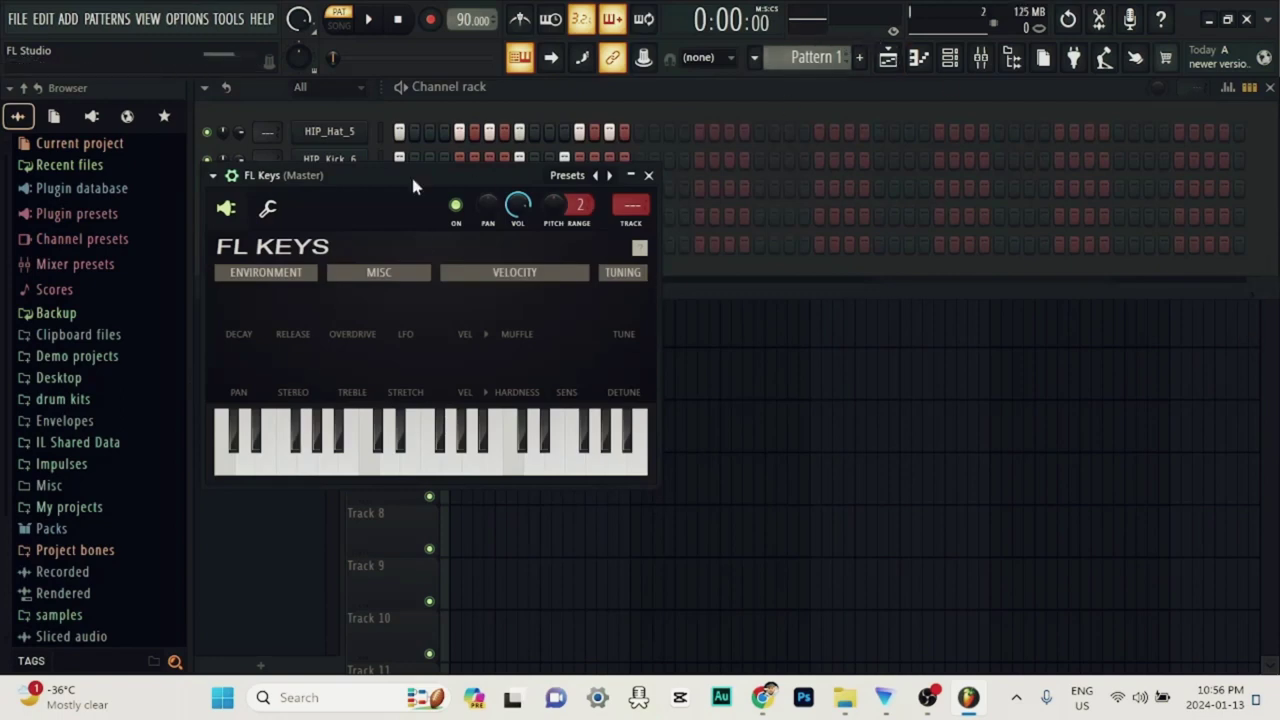
Make the empty Pattern 2 active and reopen the FL Keys Grand Piano plugin window.
click(676, 89)
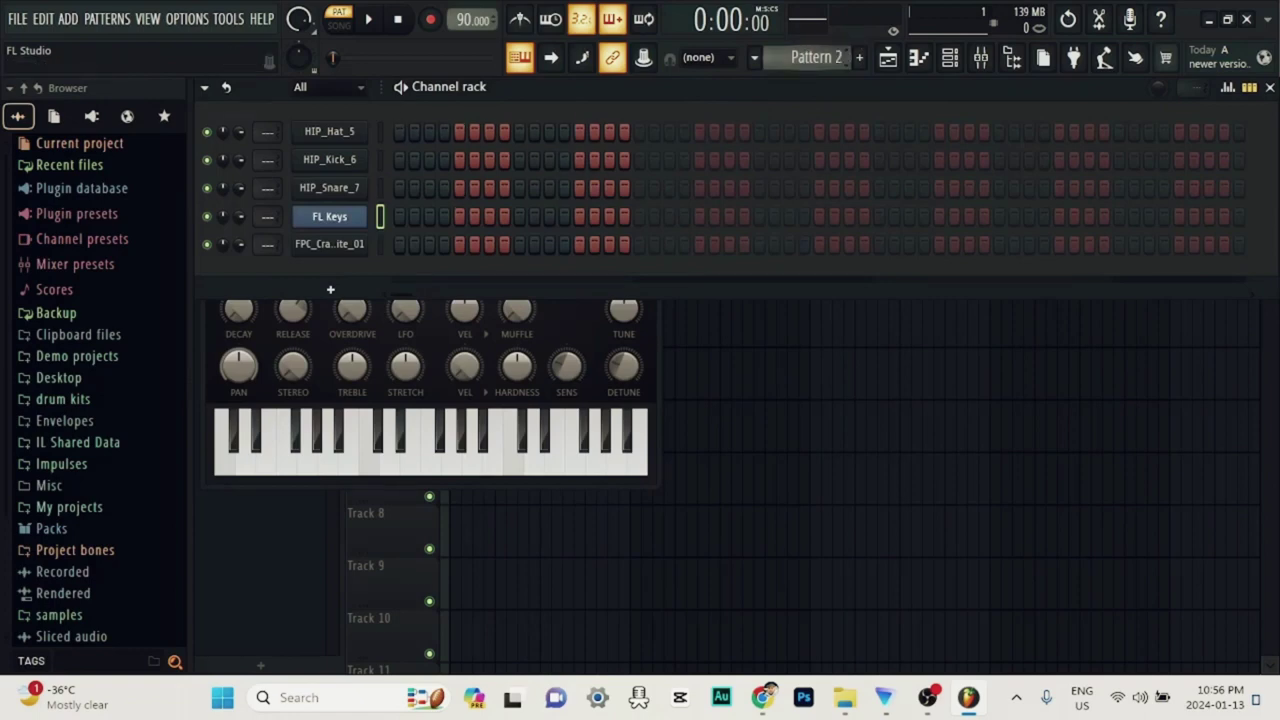
click(343, 222)
click(337, 214)
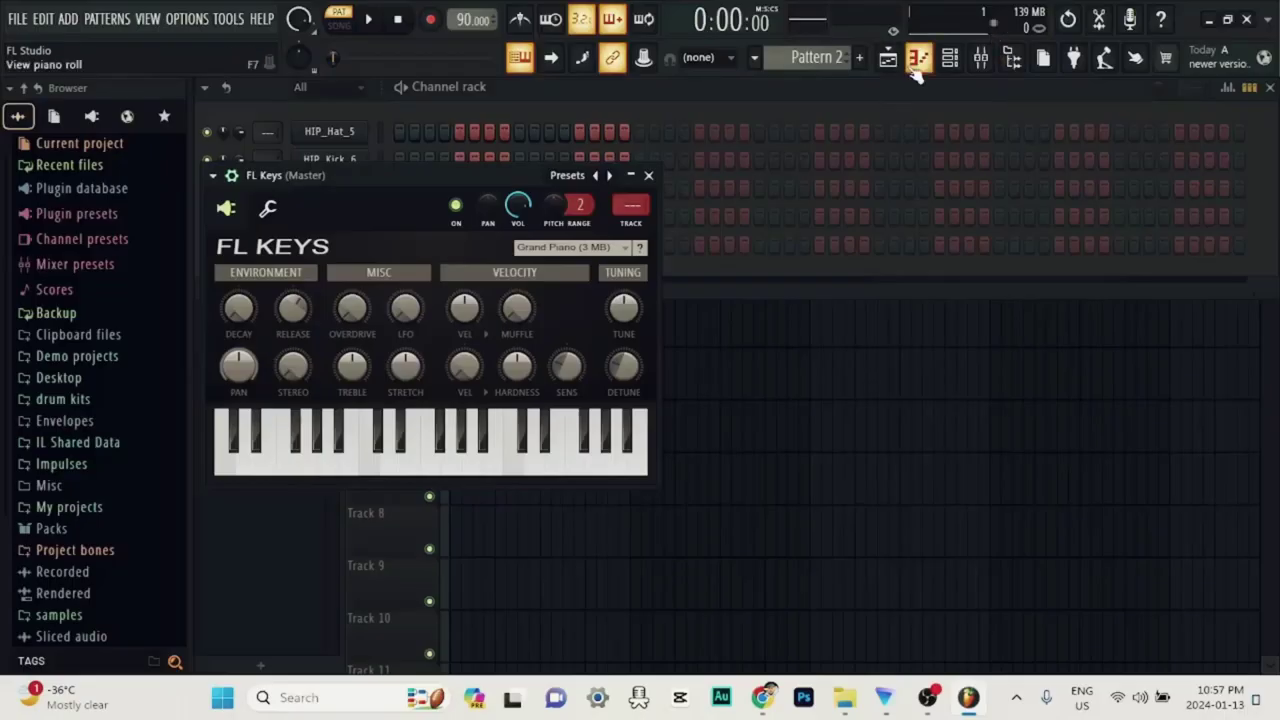
Put a single C5 note at bar 1 in the FL Keys piano roll and play Pattern 2.
click(918, 60)
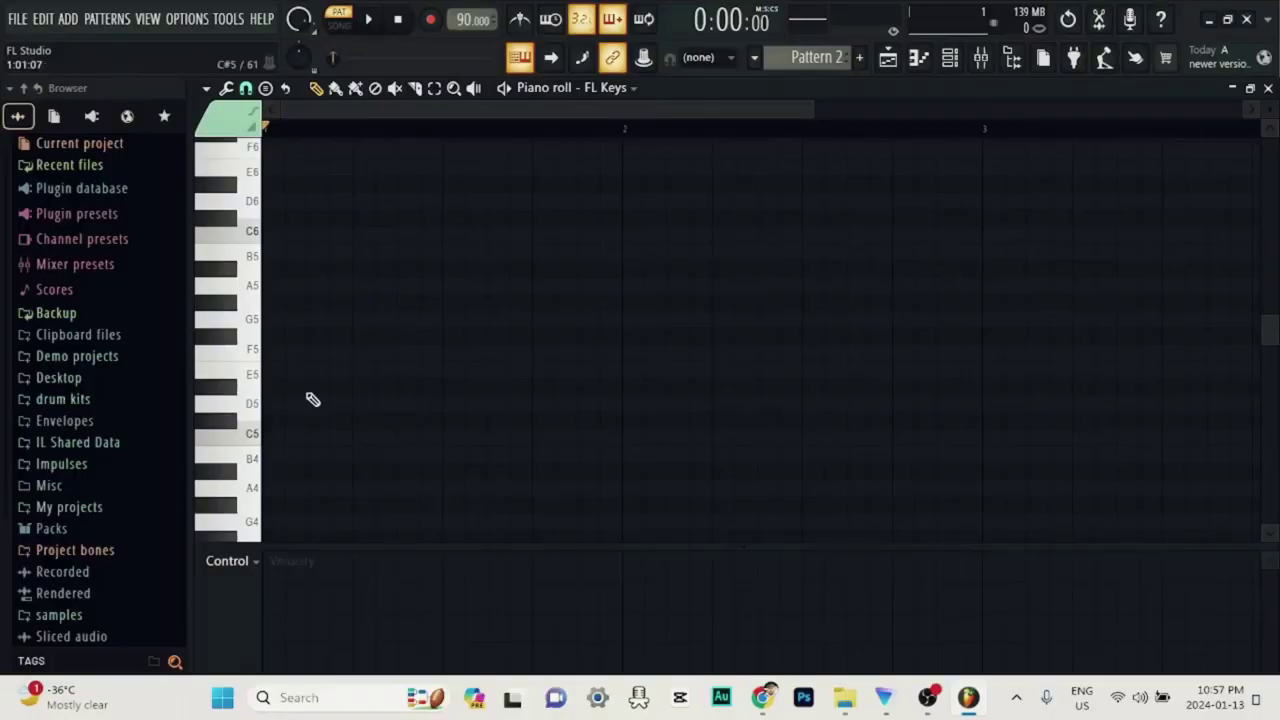
scroll(316, 370, down, 3)
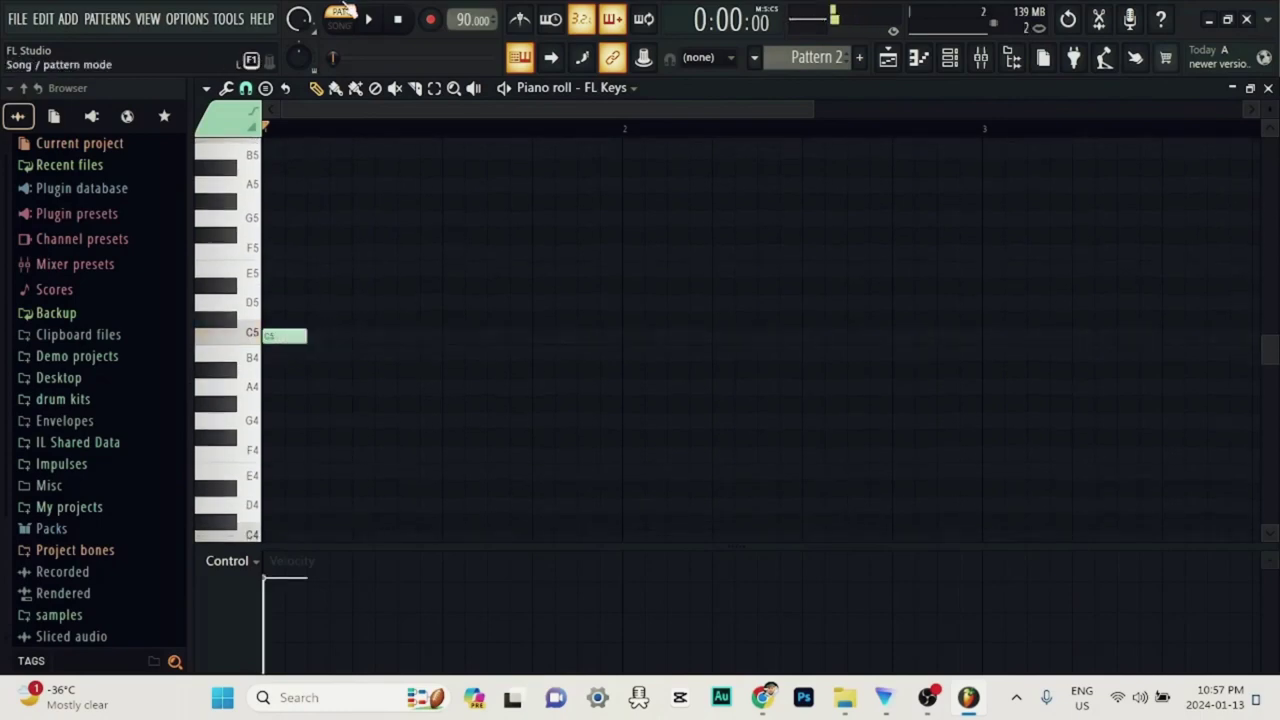
click(368, 19)
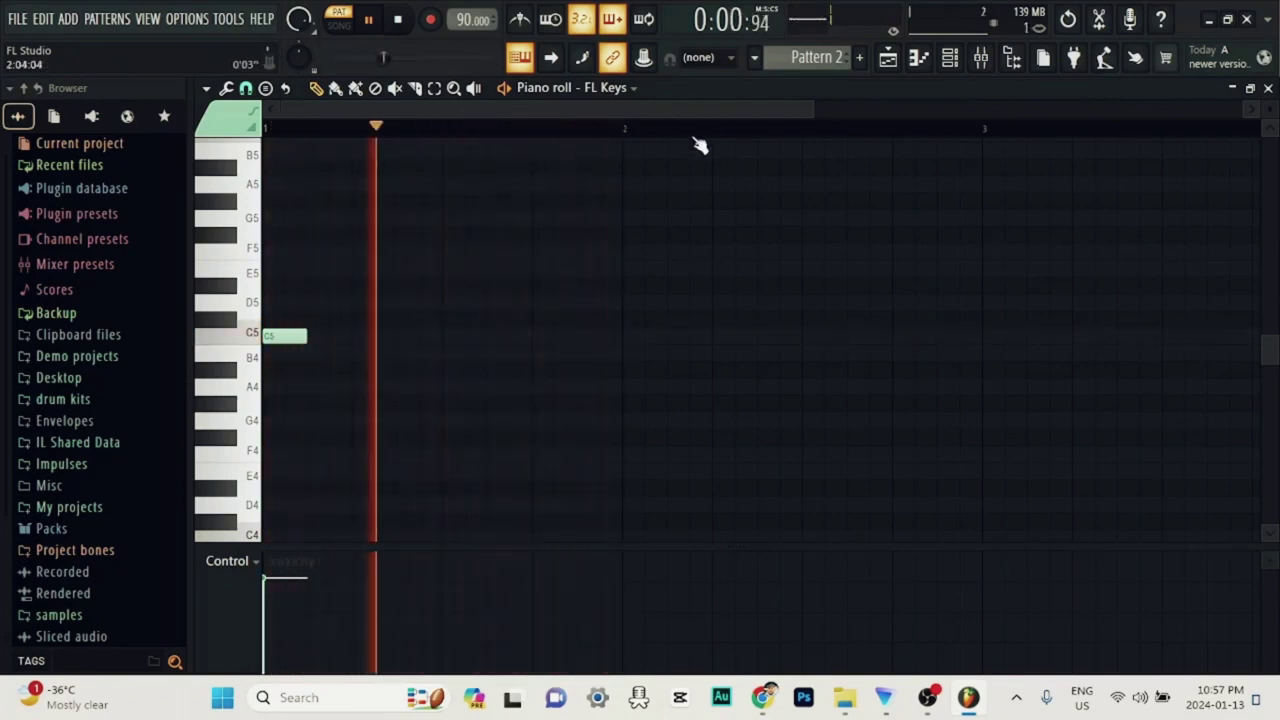
Edit the FL Keys melody to C5, F5, F#5, D#5 by deleting the first D#5 and adding F5.
click(888, 60)
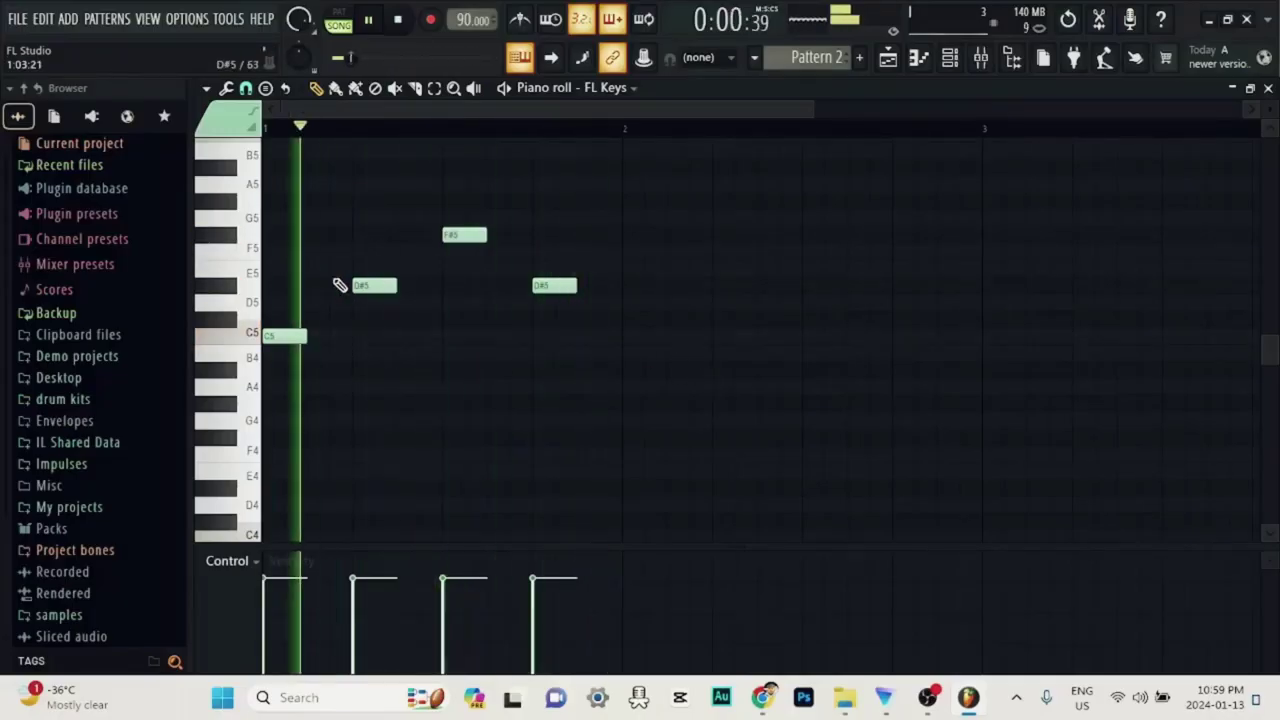
right_click(379, 289)
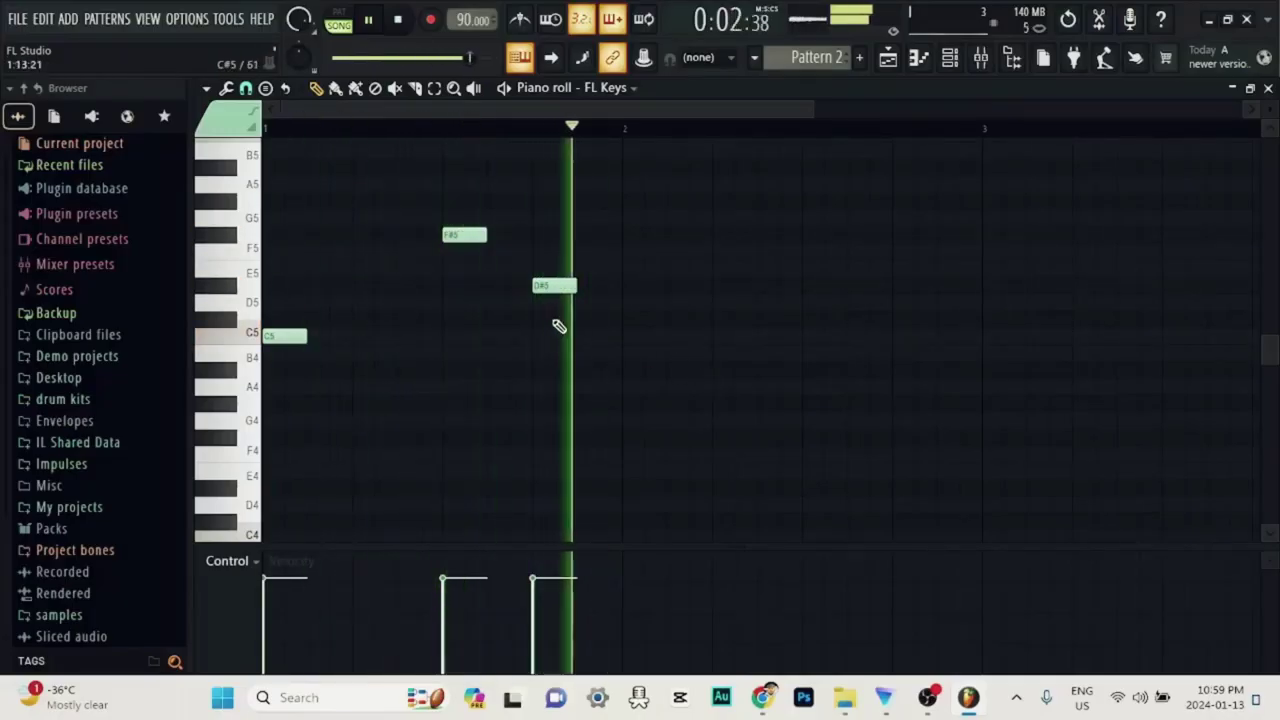
click(383, 252)
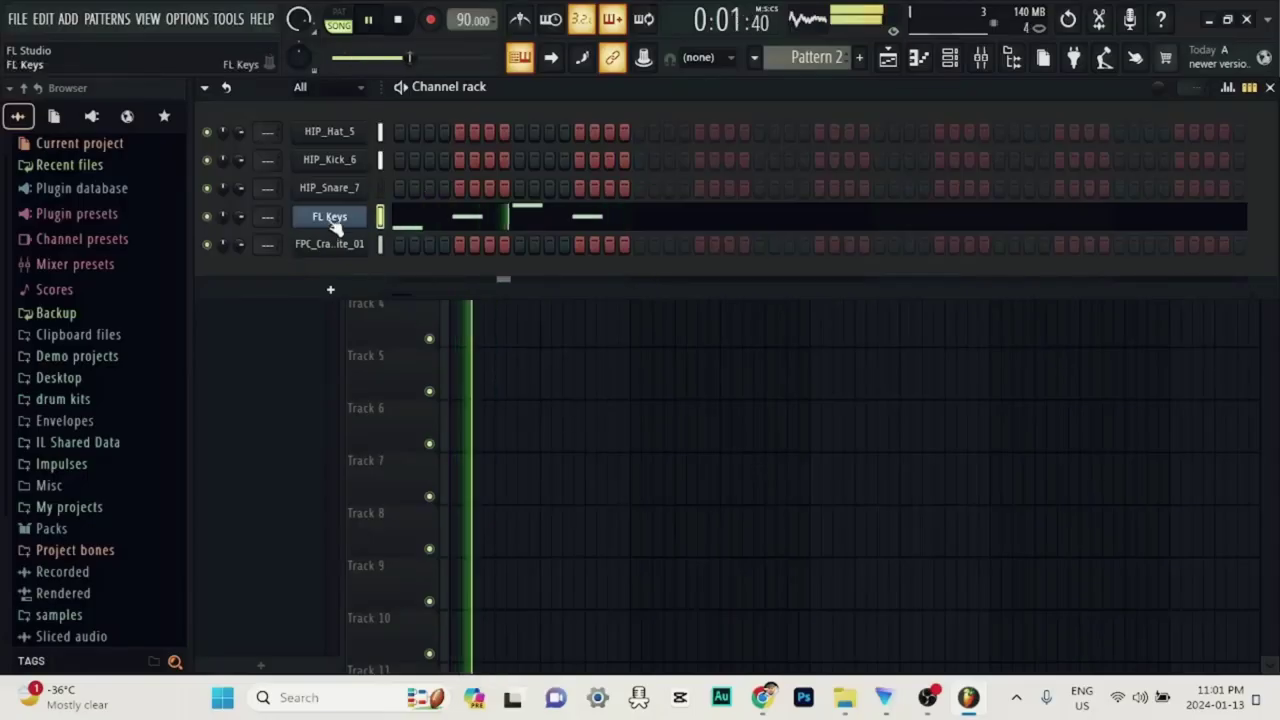
Insert a BooBass channel from the FL Keys channel menu and switch to Pattern 3.
right_click(340, 216)
mouse_move(420, 341)
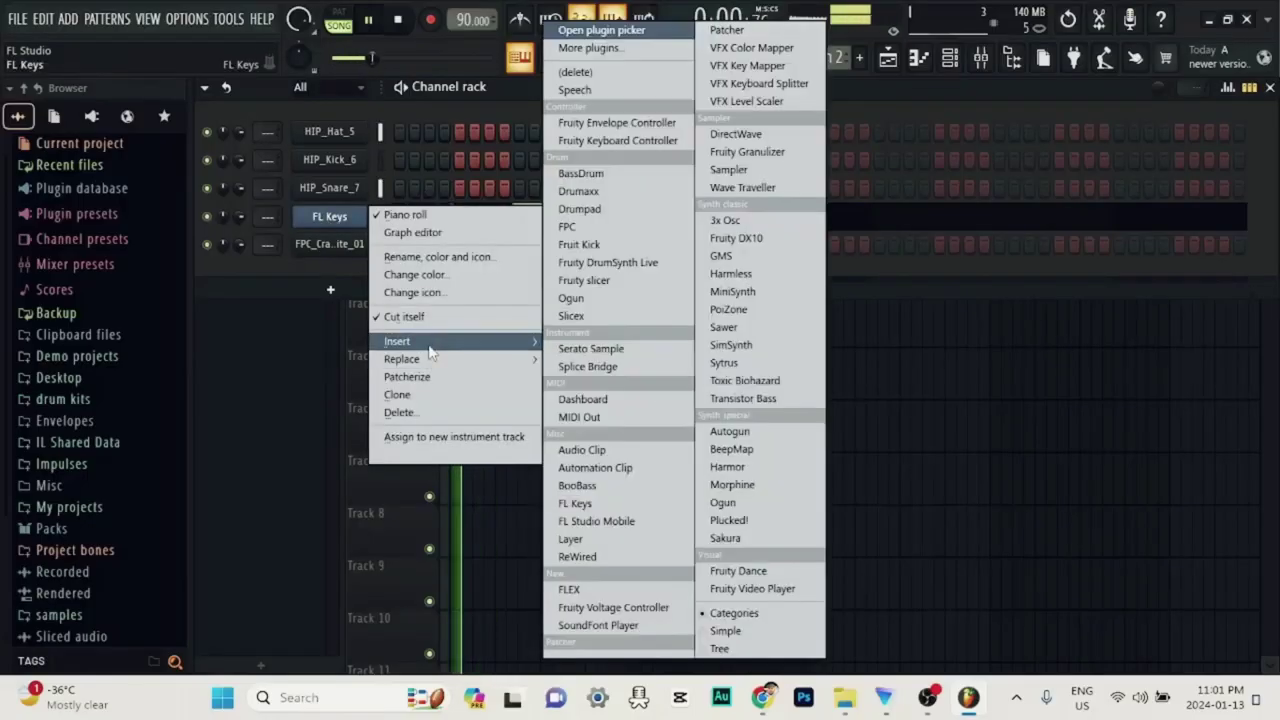
click(577, 485)
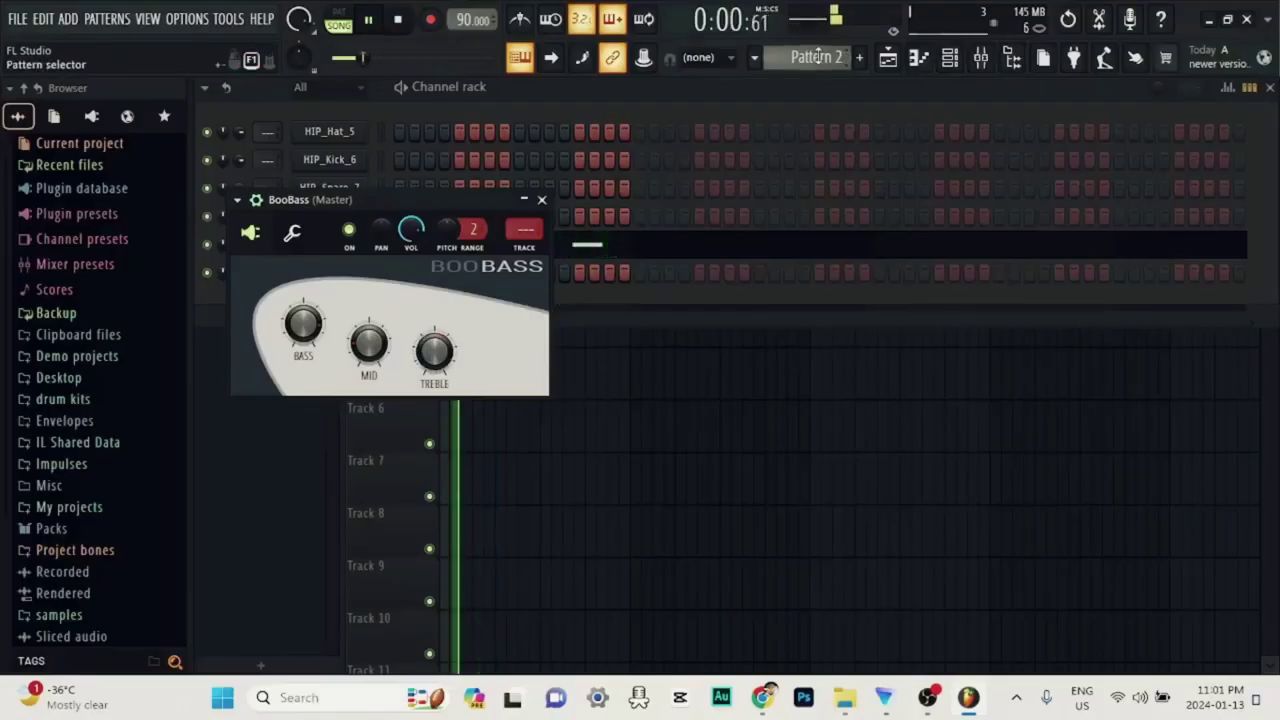
scroll(816, 57, down, 1)
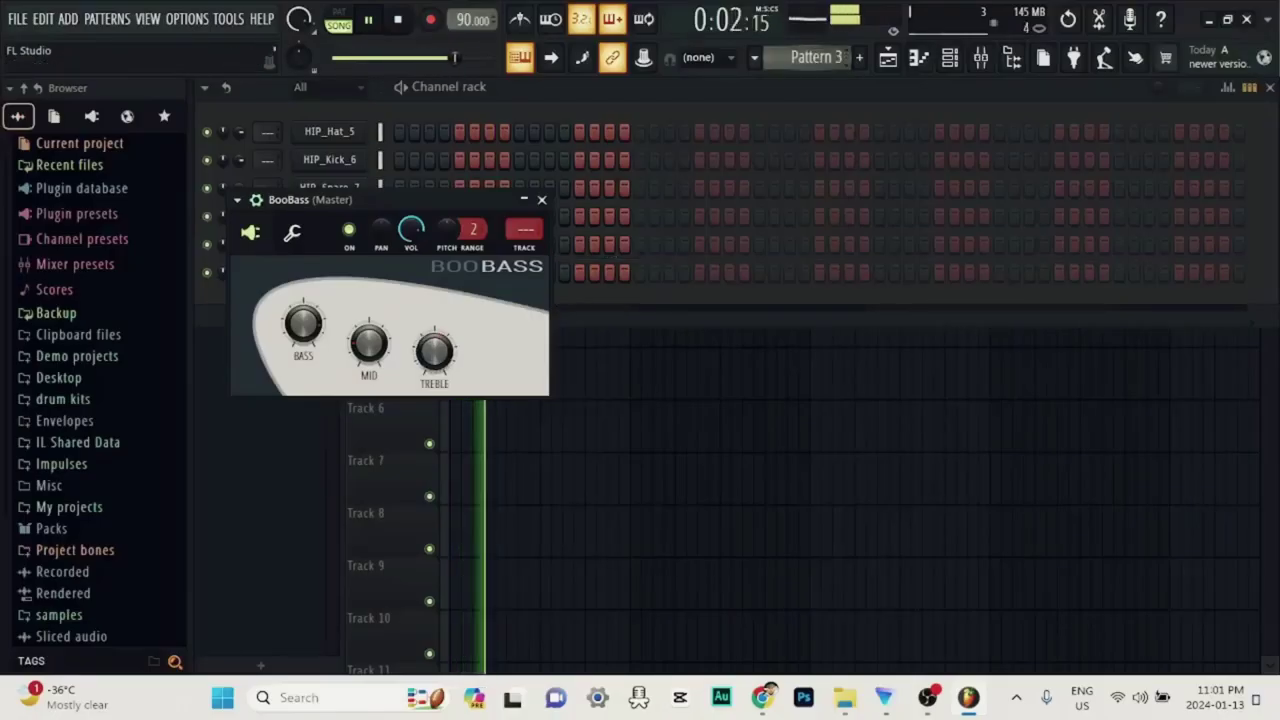
Soften the BooBass notes, move the middle one to G#4, and place Patterns 1–3 on Tracks 1–3.
click(889, 60)
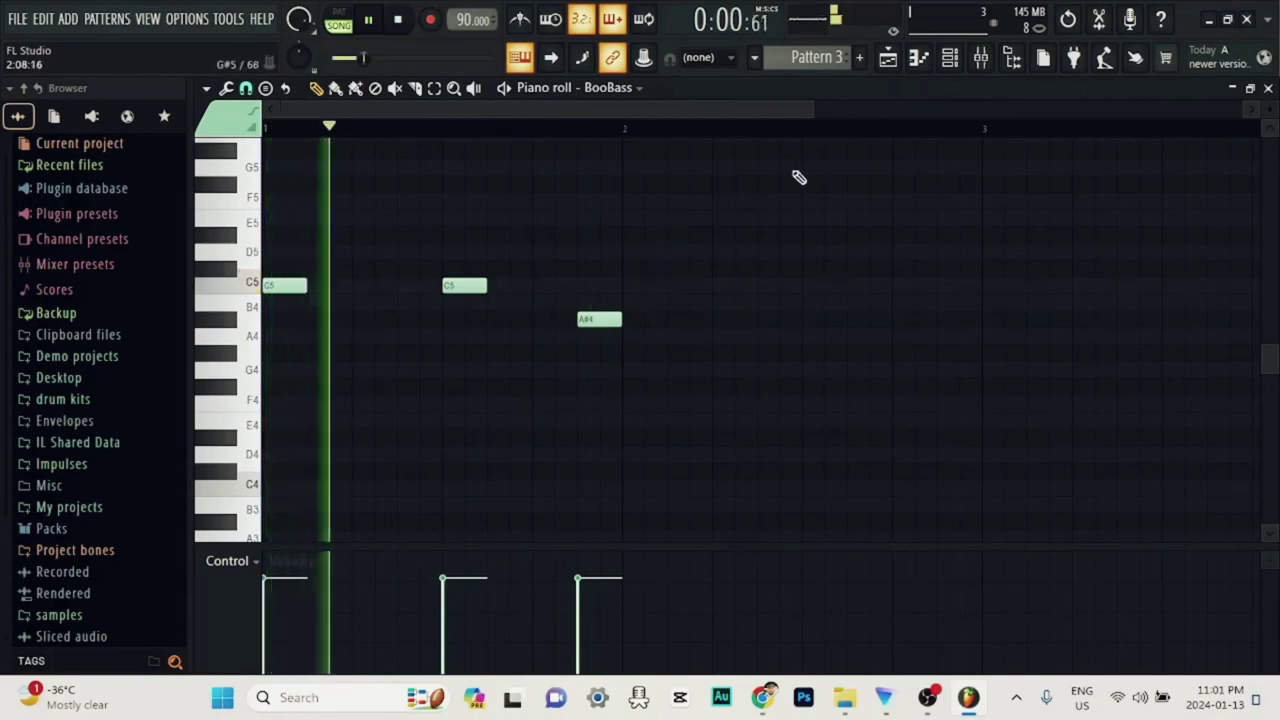
click(592, 587)
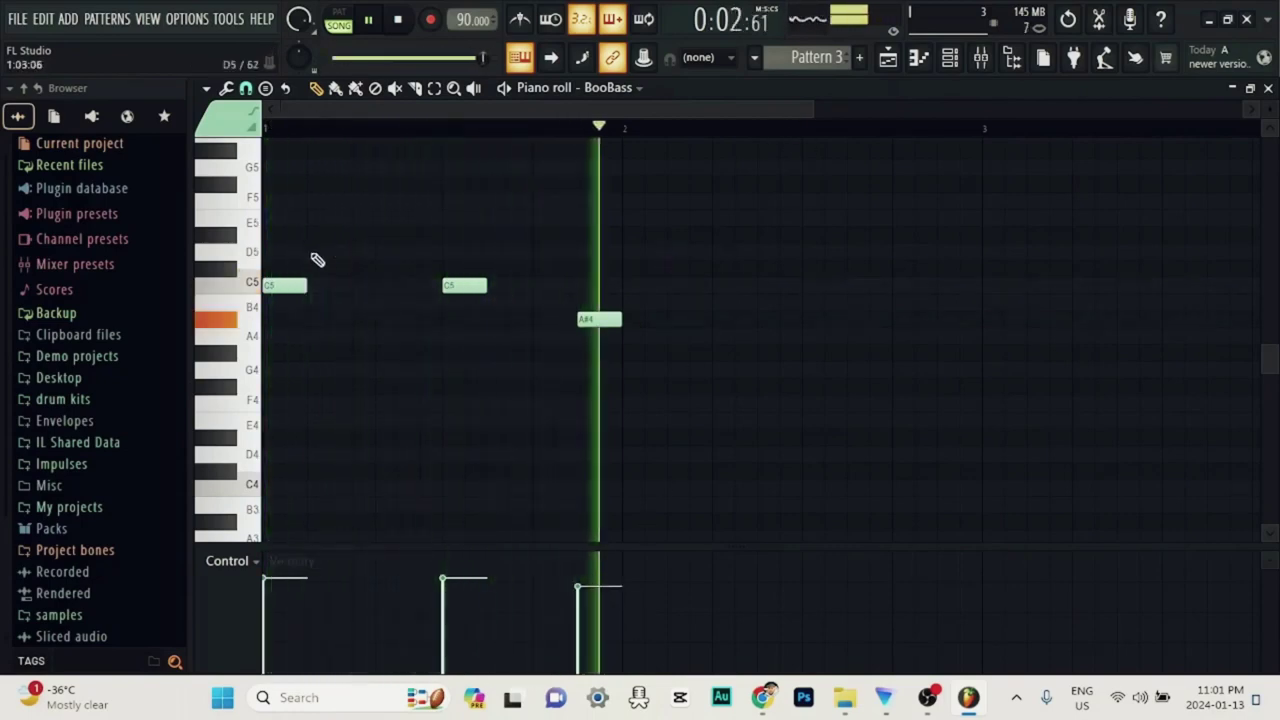
right_click(462, 287)
click(446, 283)
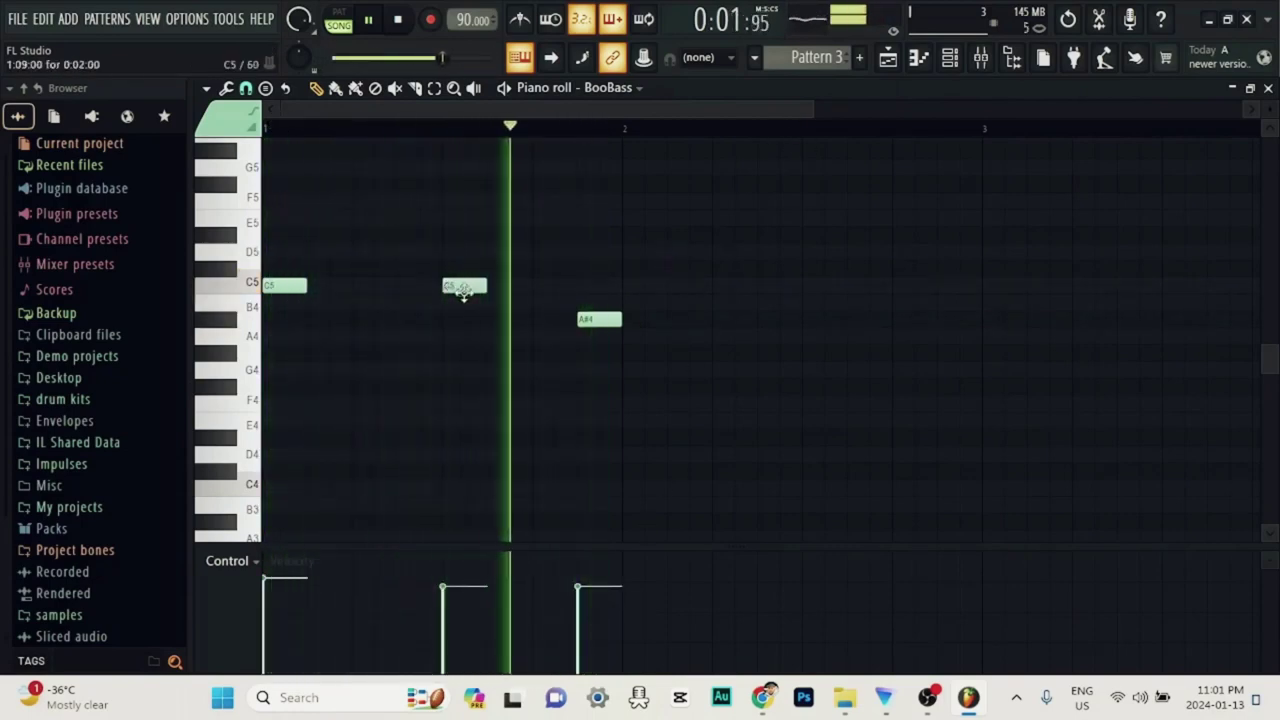
drag(468, 285, 468, 356)
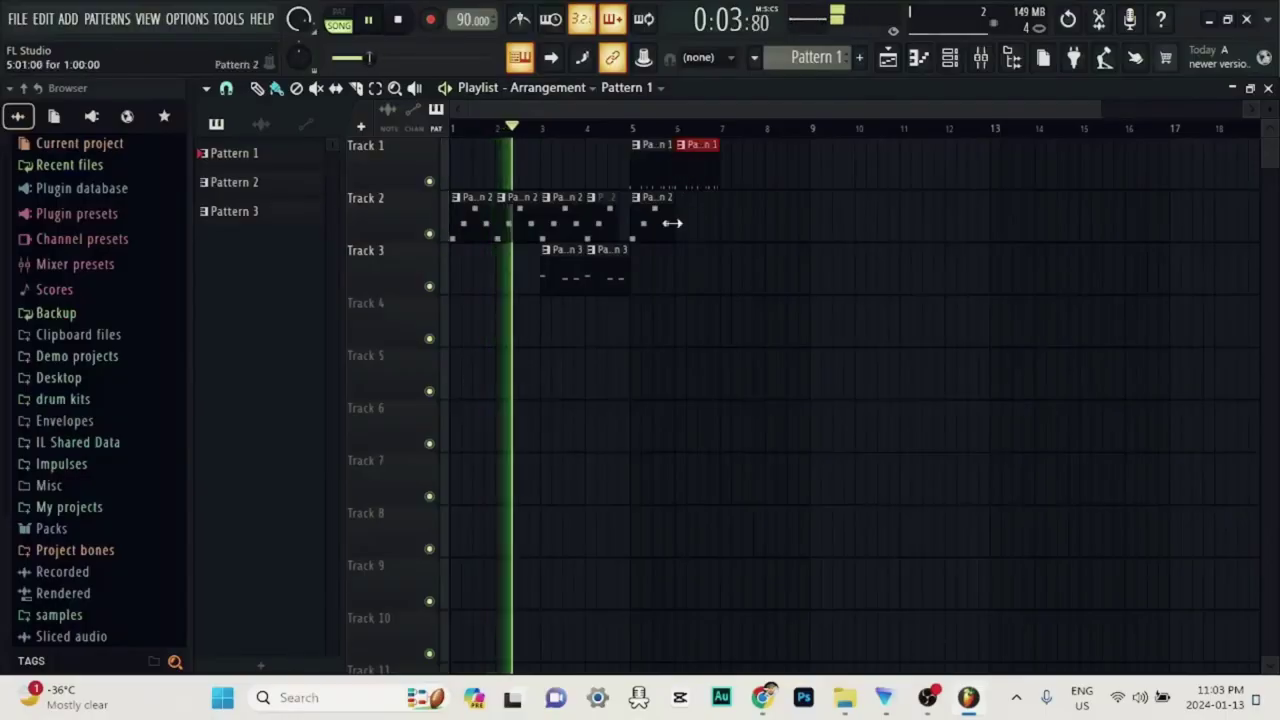
Repeat Patterns 1–3 in the playlist through bar 12 and save the project as lesson.flp.
click(676, 222)
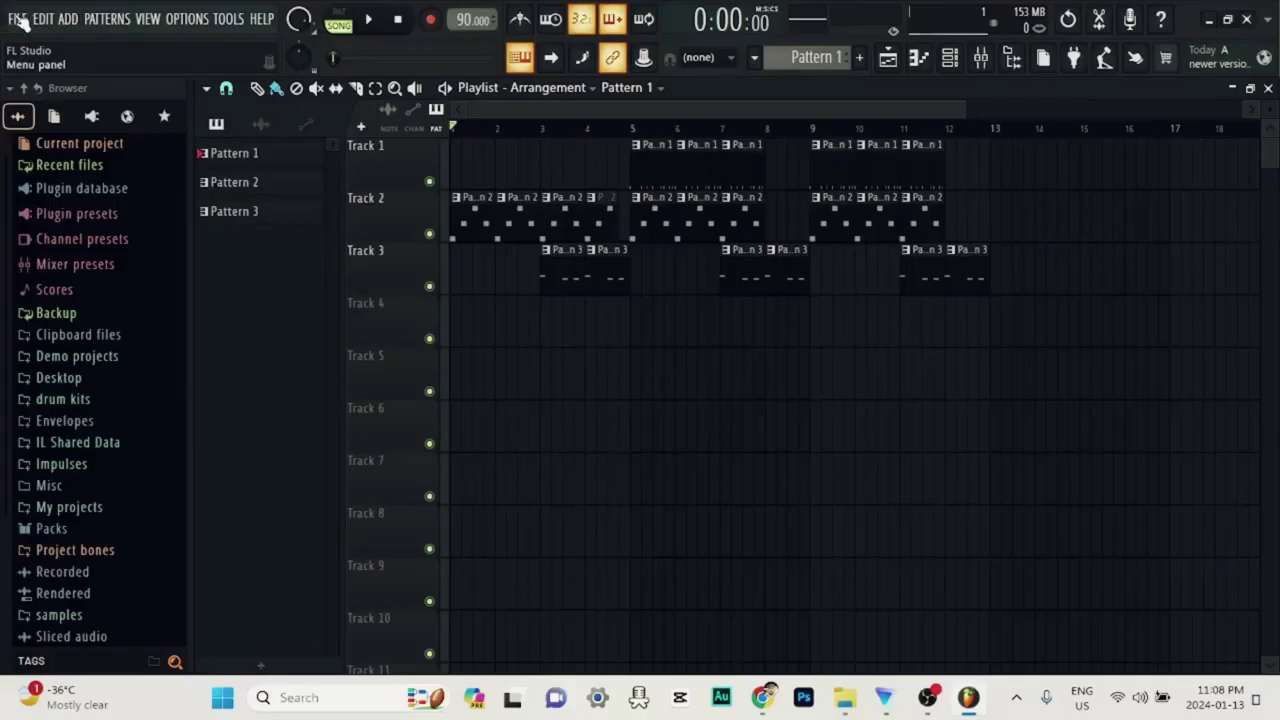
click(17, 19)
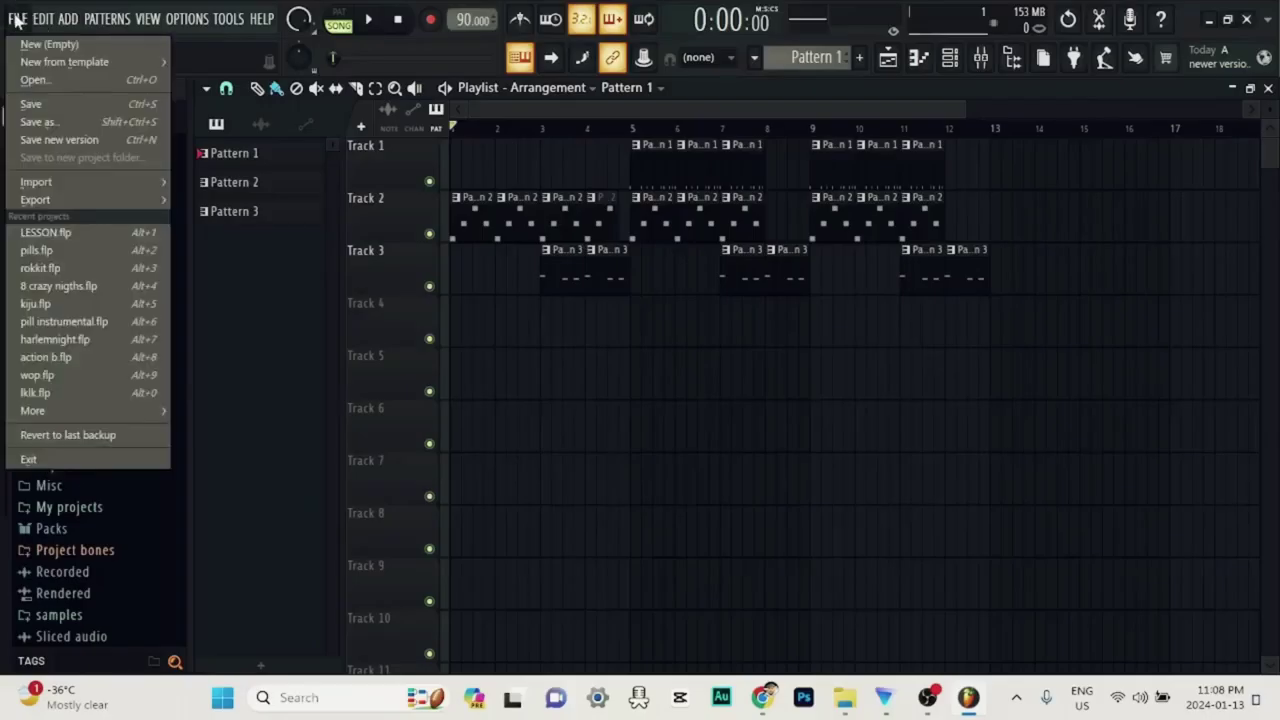
click(67, 124)
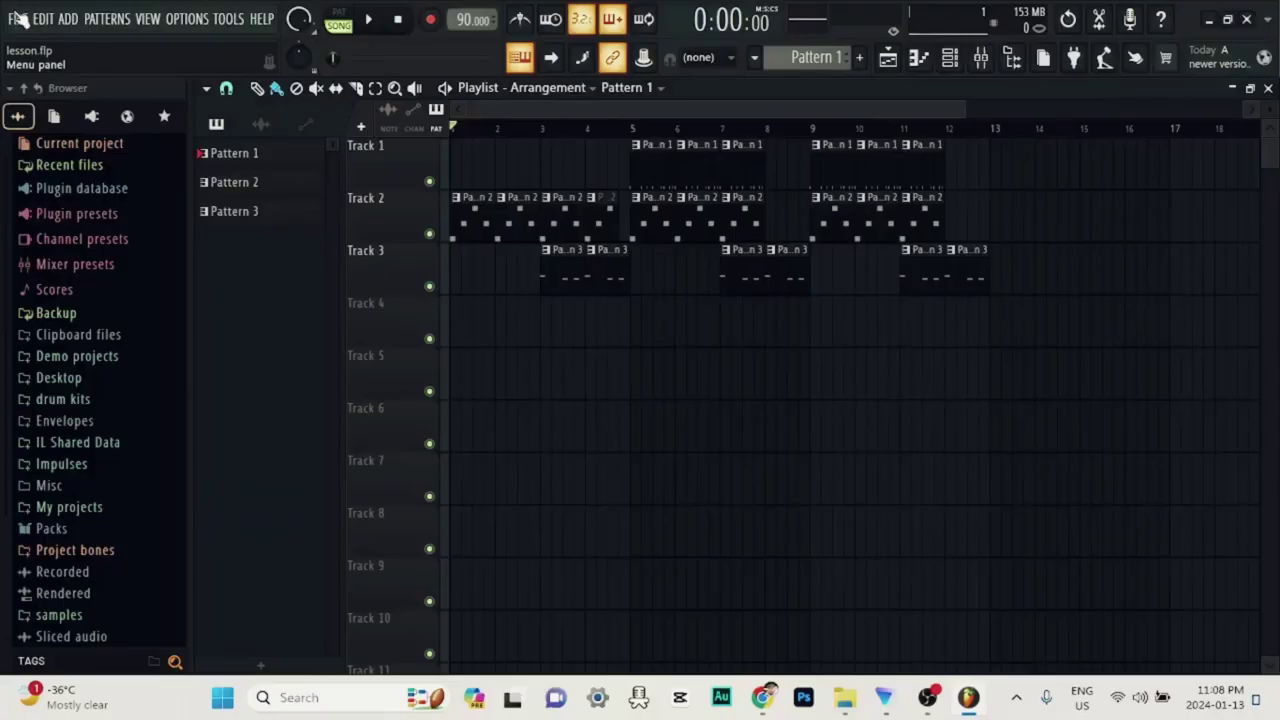
Bring up the File > Export choices for Wave, MP3, OGG, FLAC and MIDI files.
click(16, 18)
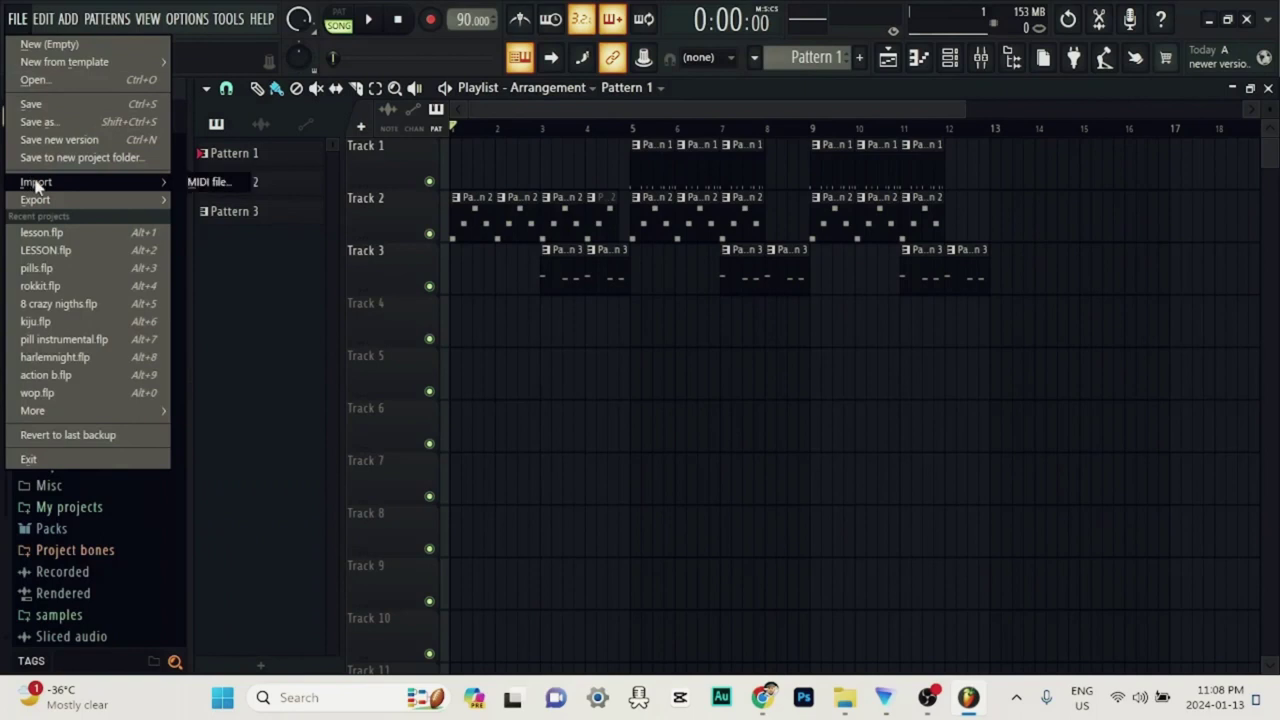
mouse_move(94, 197)
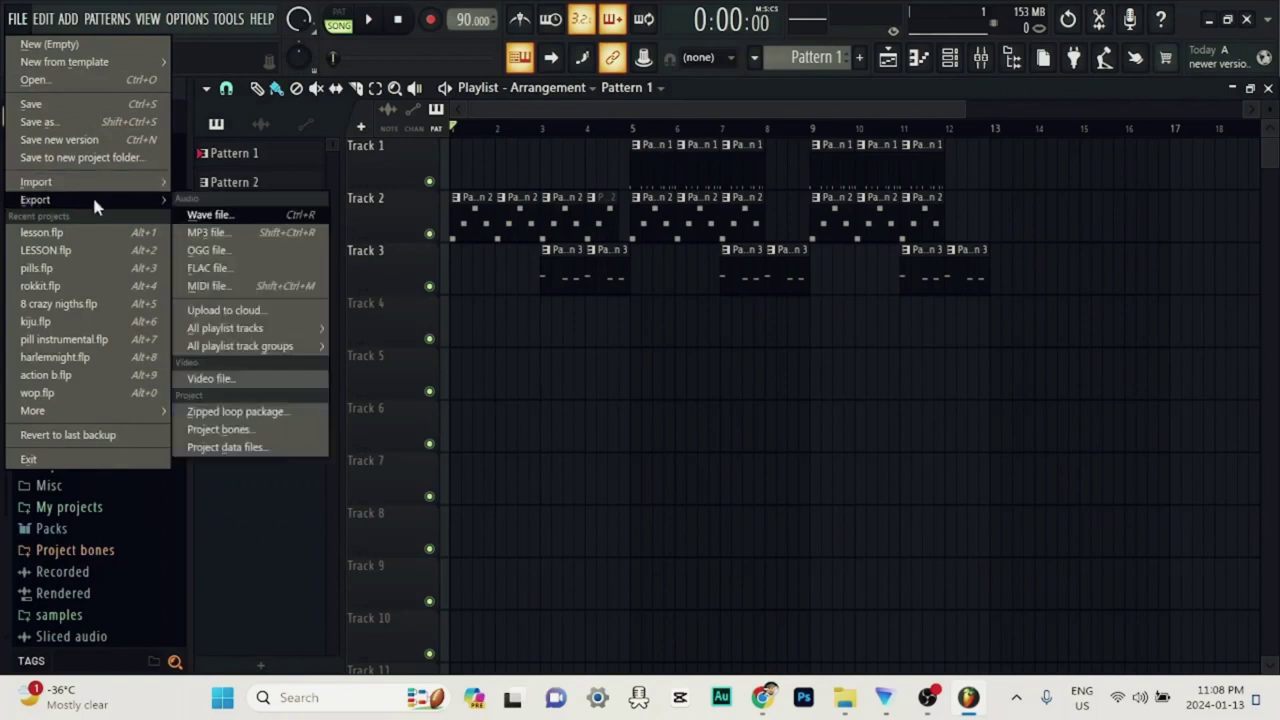
click(227, 232)
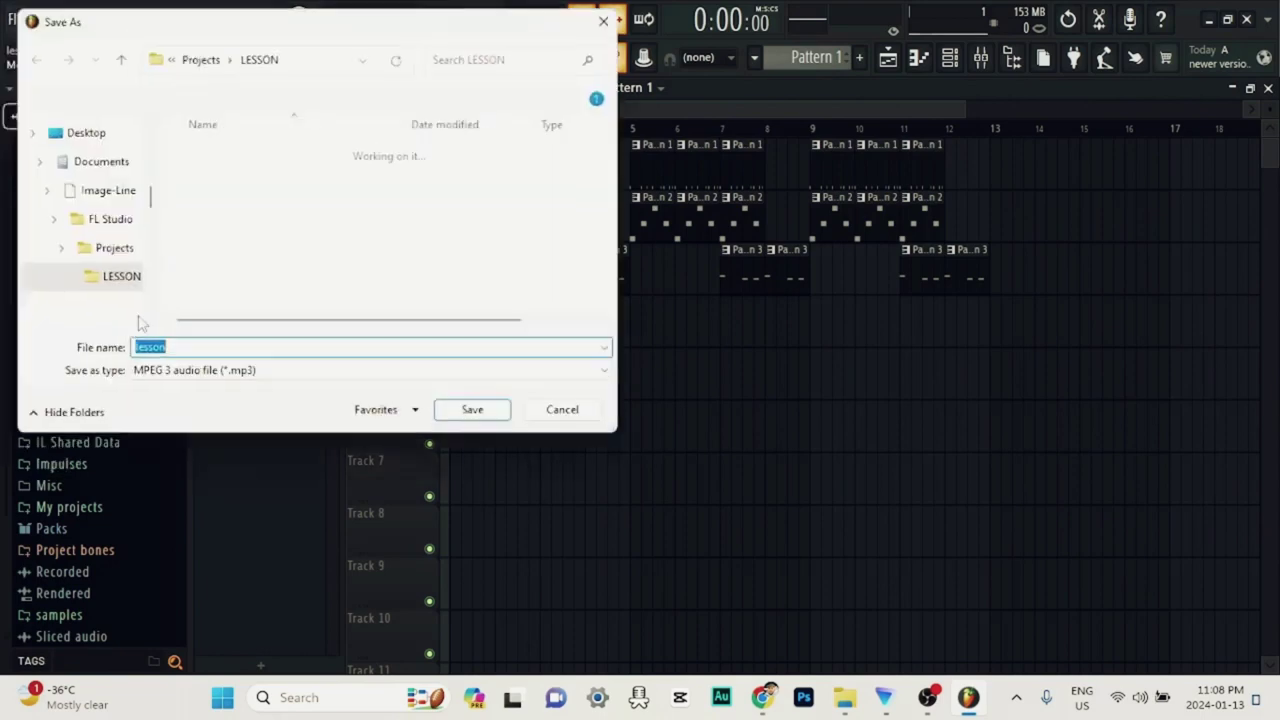